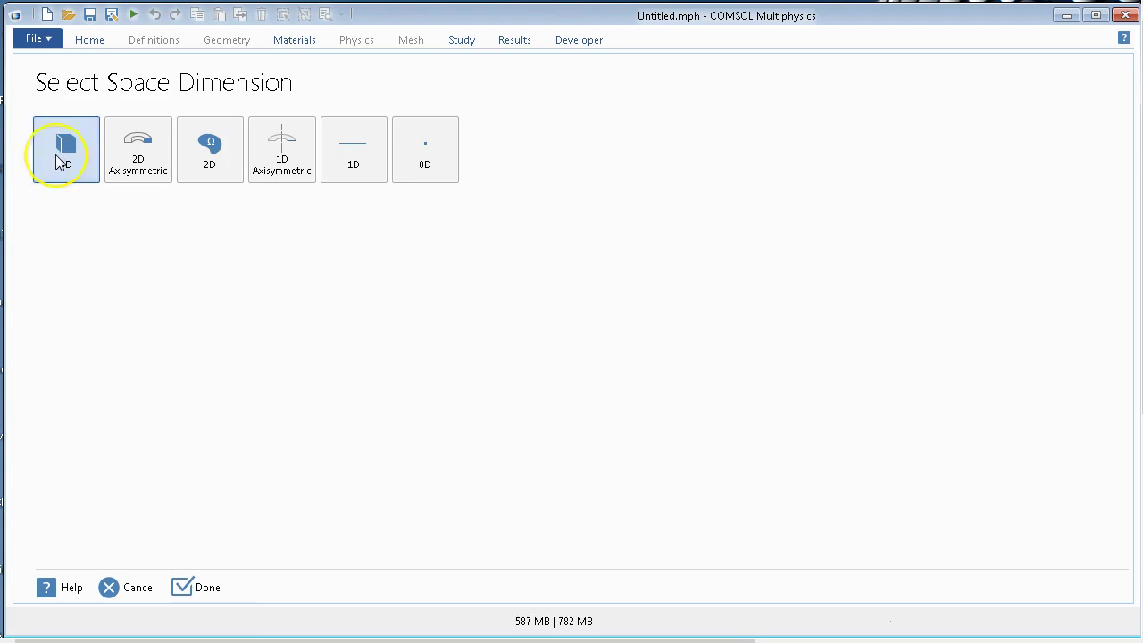
# Start a 3D model and add the Piezoelectric Devices physics interface from Structural Mechanics
pyautogui.click(63, 160)
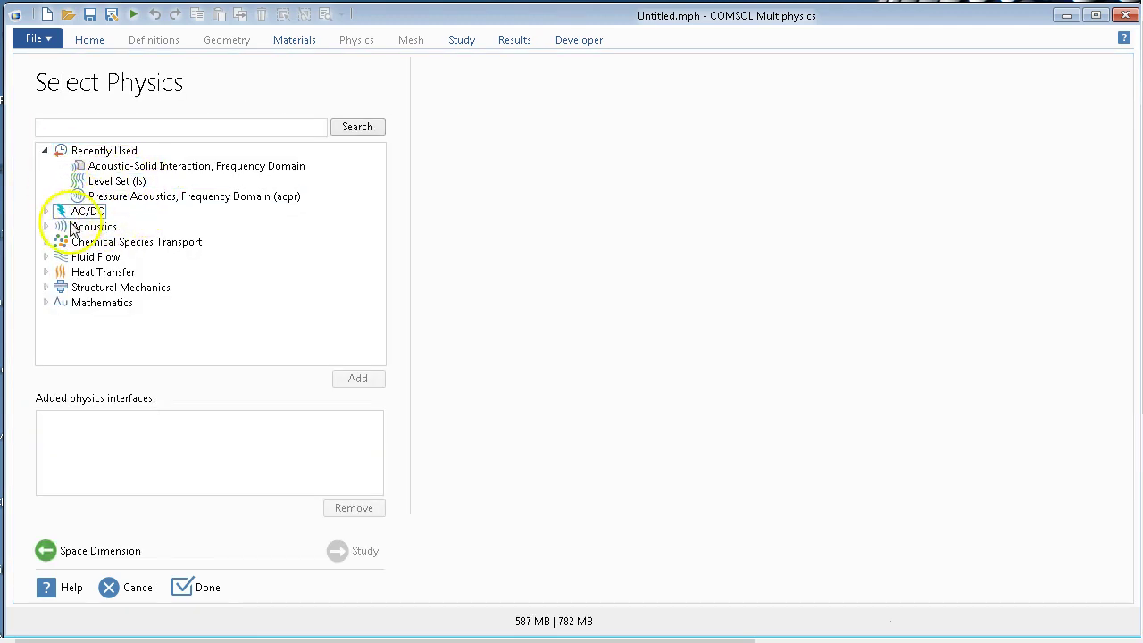
pyautogui.click(44, 286)
pyautogui.scroll(-2, 55, 318)
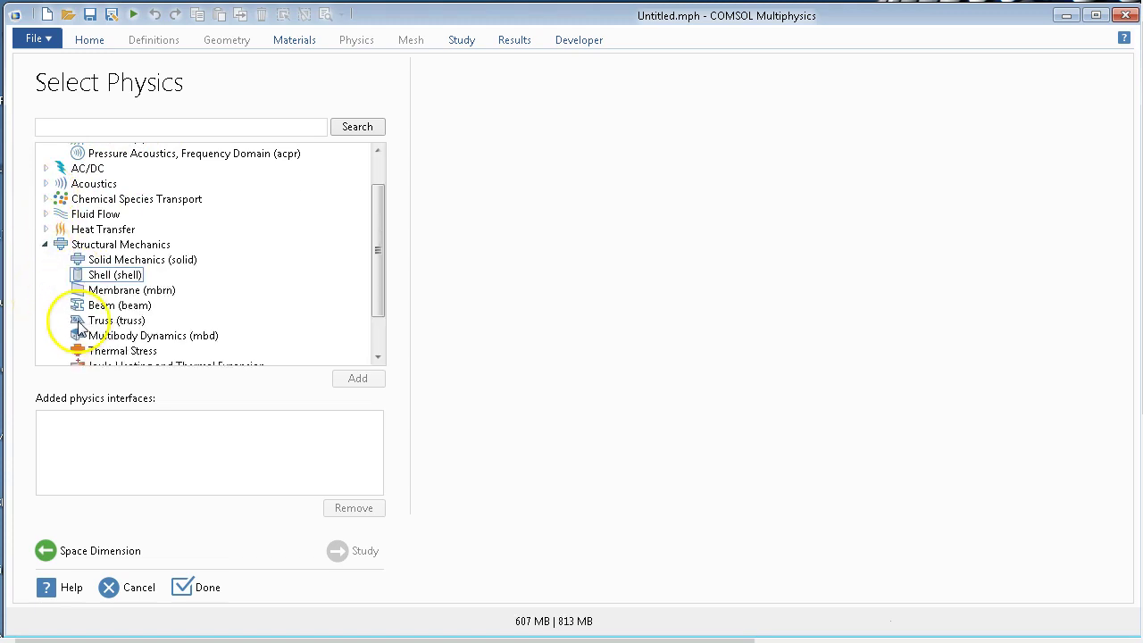
pyautogui.click(143, 343)
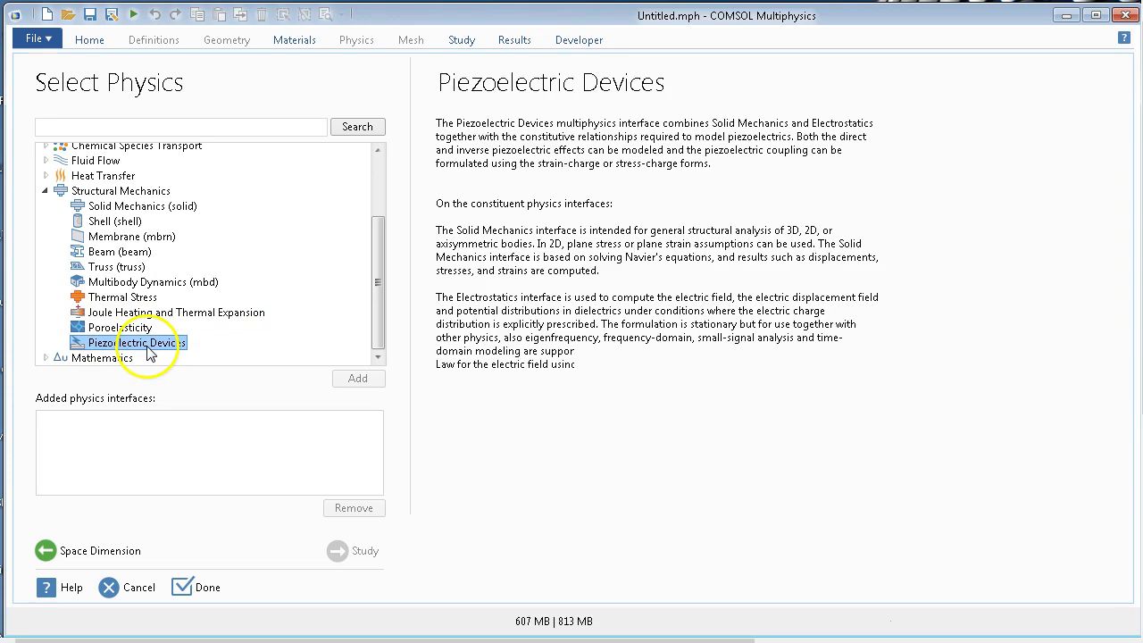
pyautogui.click(357, 381)
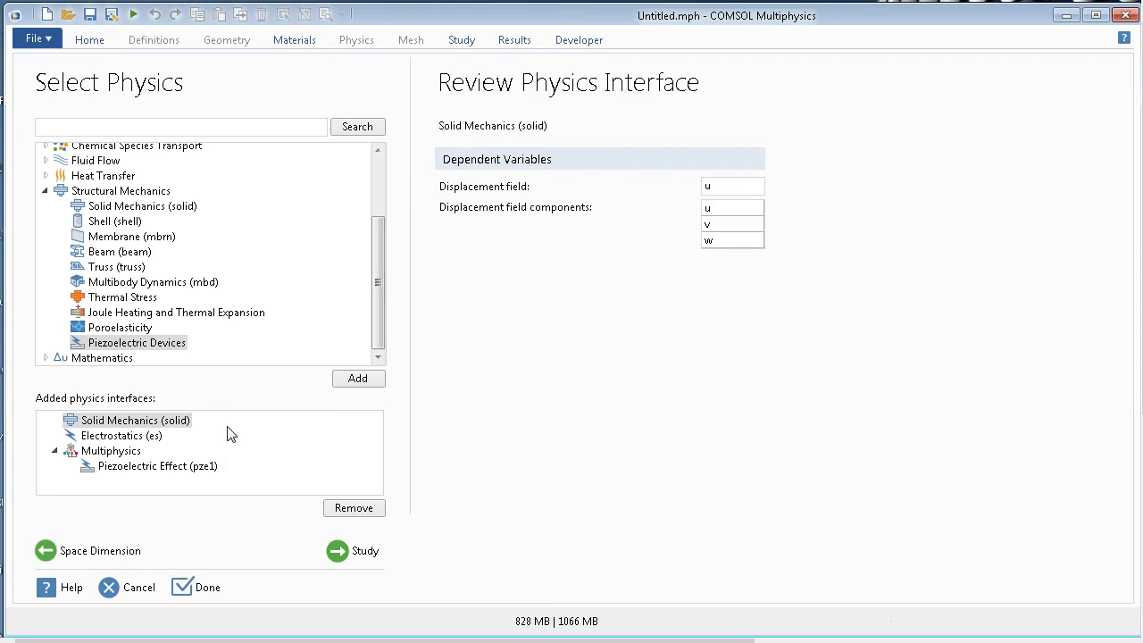
# Choose a Stationary study for the added physics interfaces and finish the model setup
pyautogui.click(340, 554)
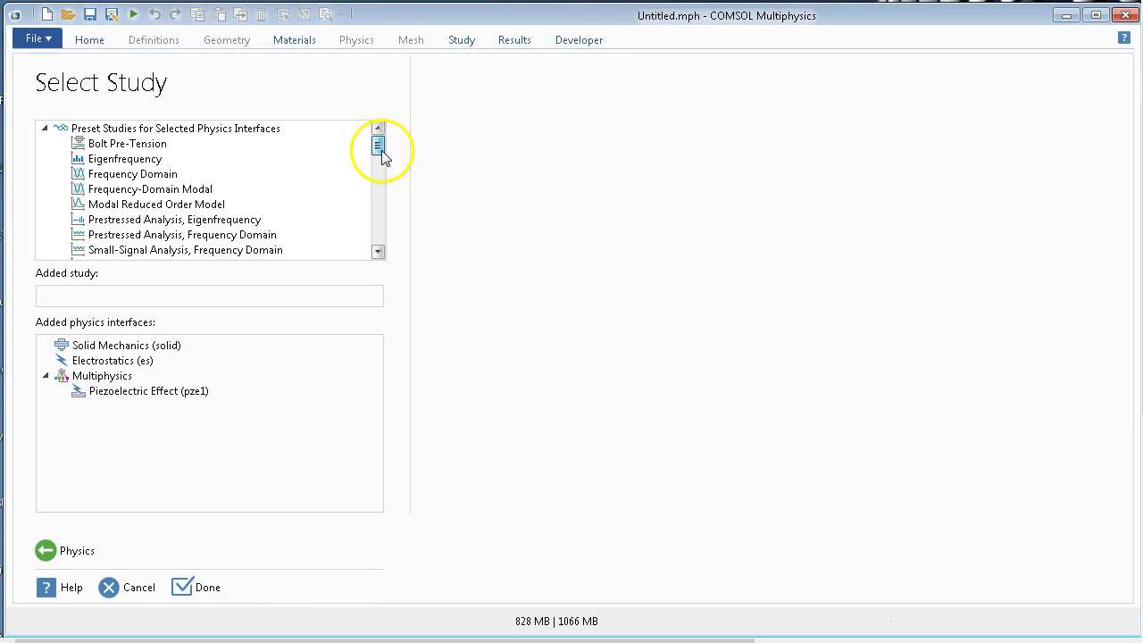
pyautogui.moveTo(382, 155); pyautogui.dragTo(386, 207)
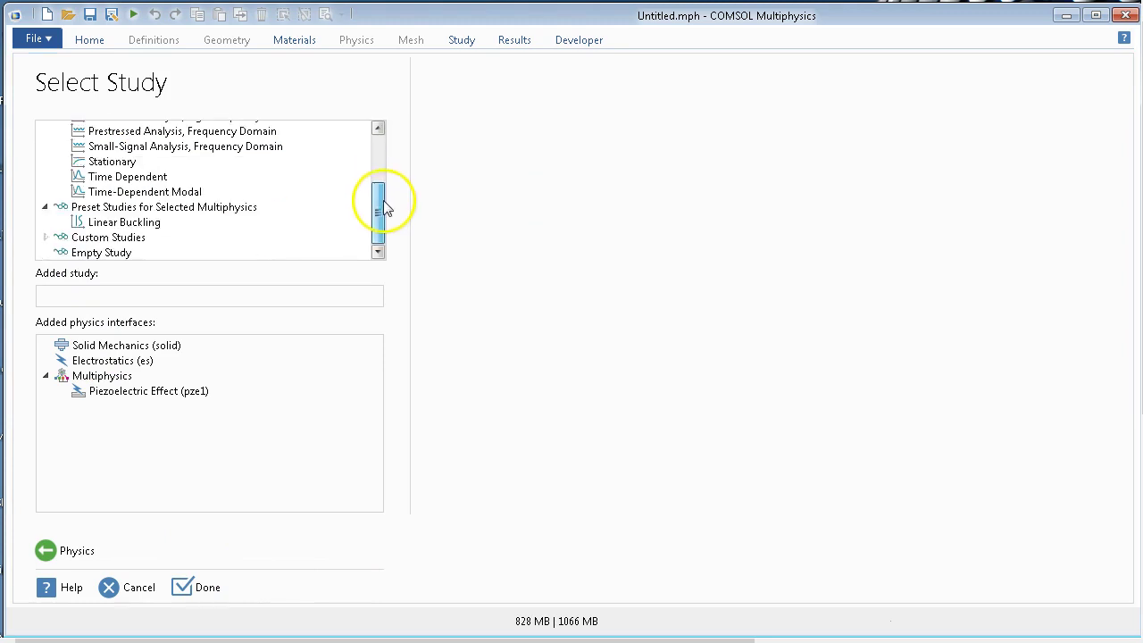
pyautogui.click(102, 162)
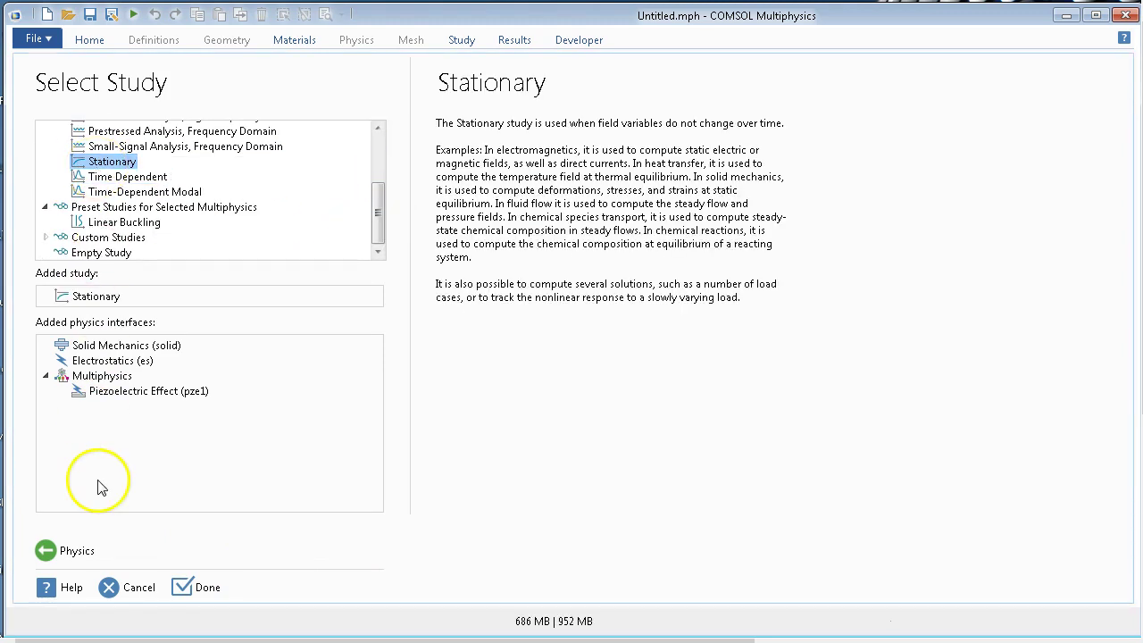
pyautogui.click(198, 589)
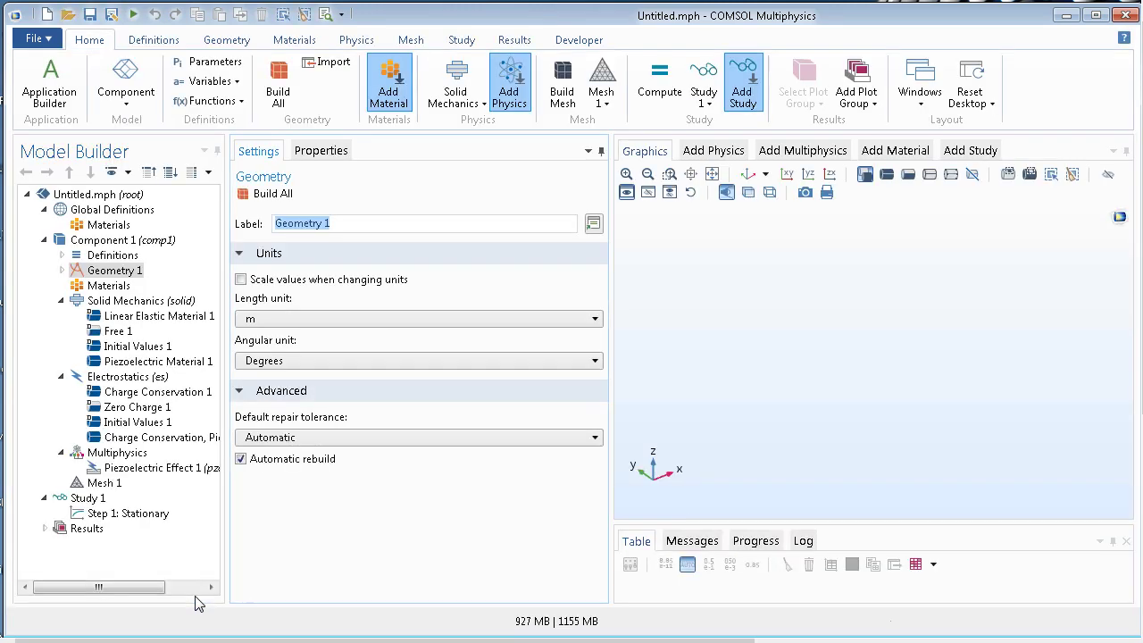
# Set the geometry's length unit to mm and add a work plane on the xy-plane
pyautogui.click(339, 319)
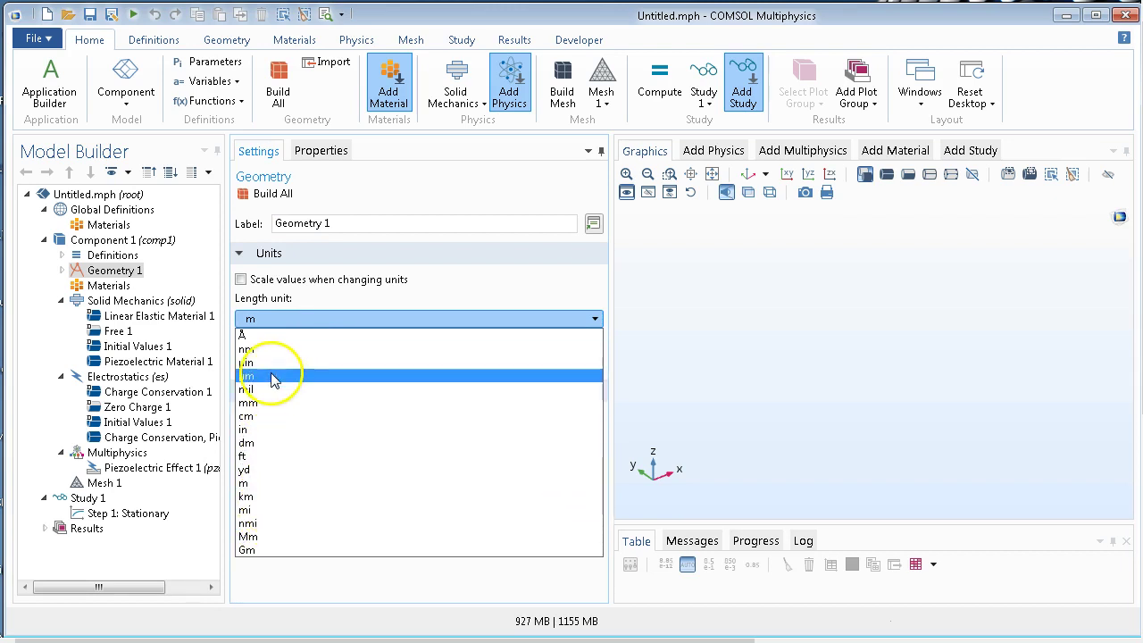
pyautogui.click(258, 411)
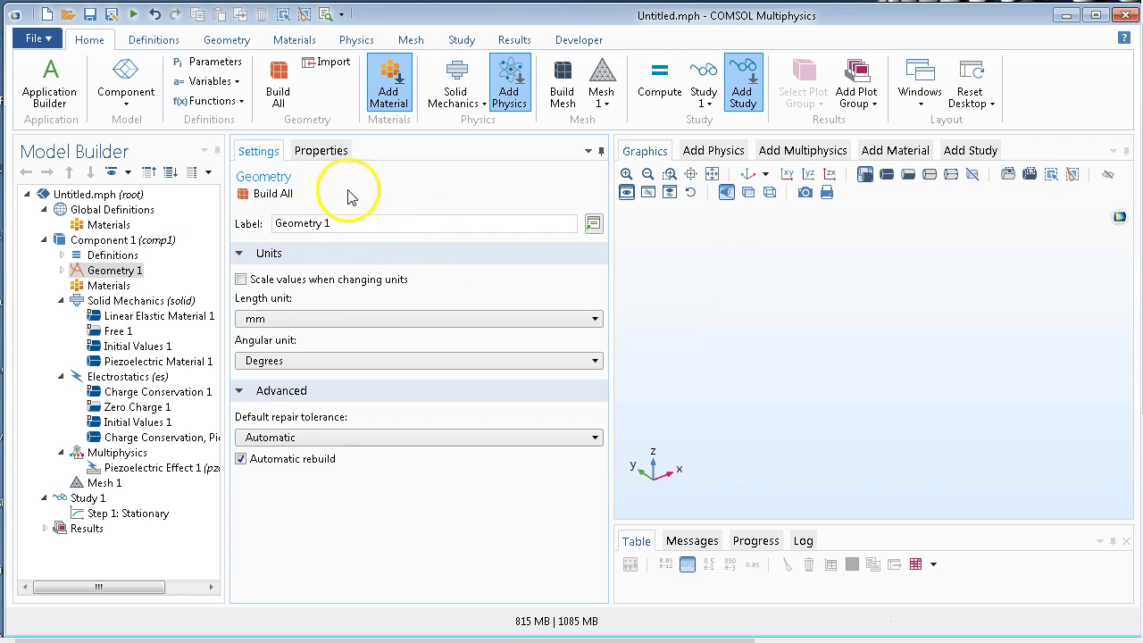
pyautogui.click(61, 270)
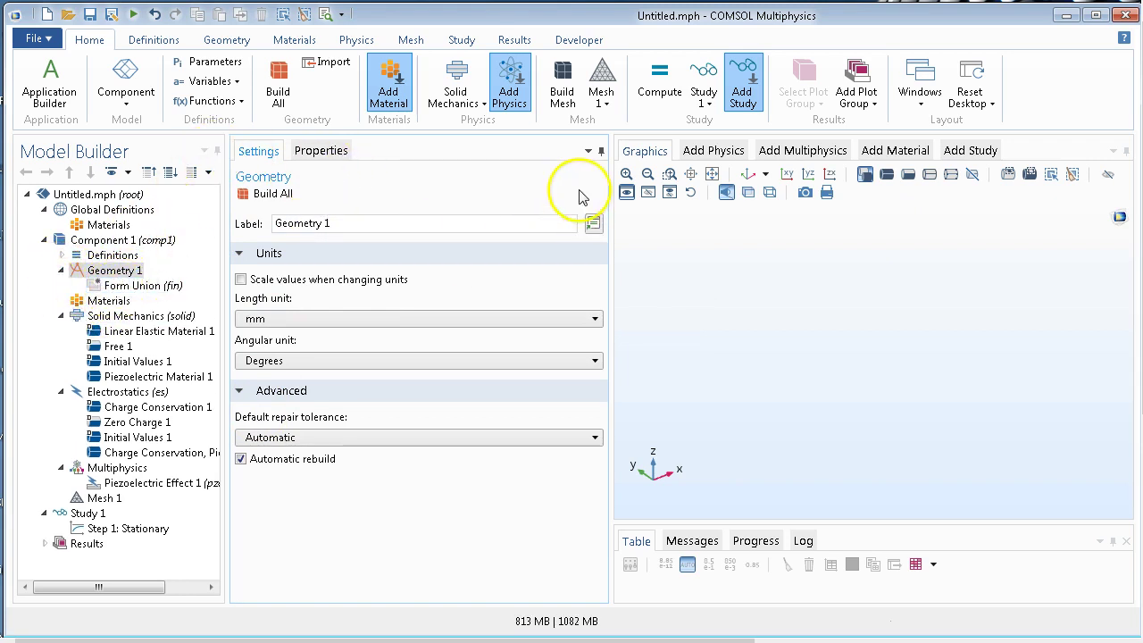
pyautogui.click(226, 40)
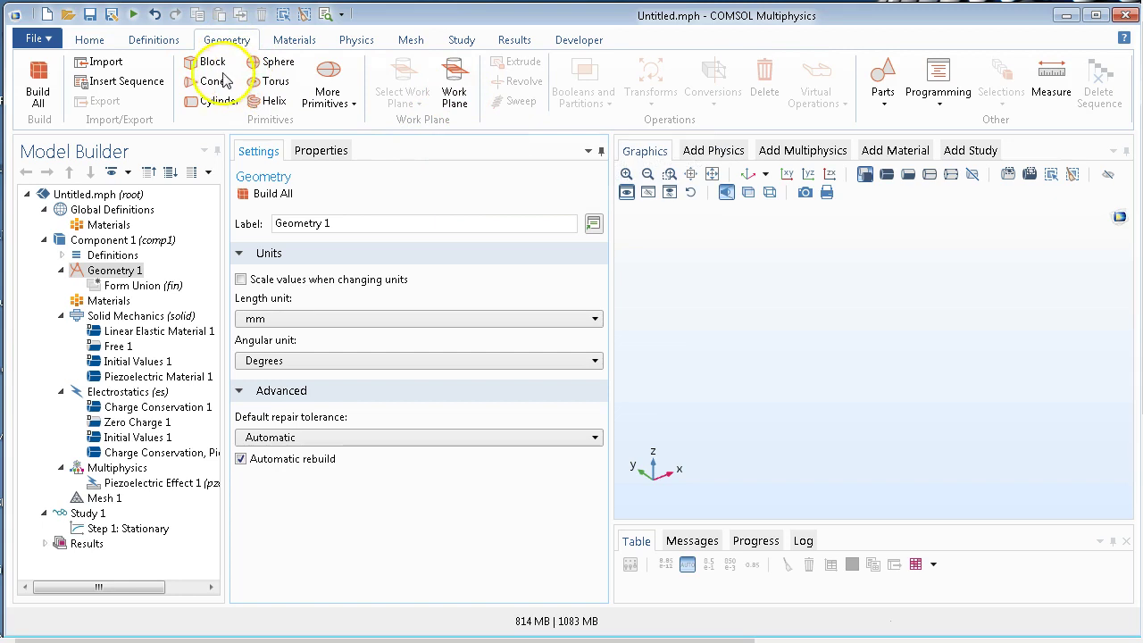
pyautogui.click(454, 86)
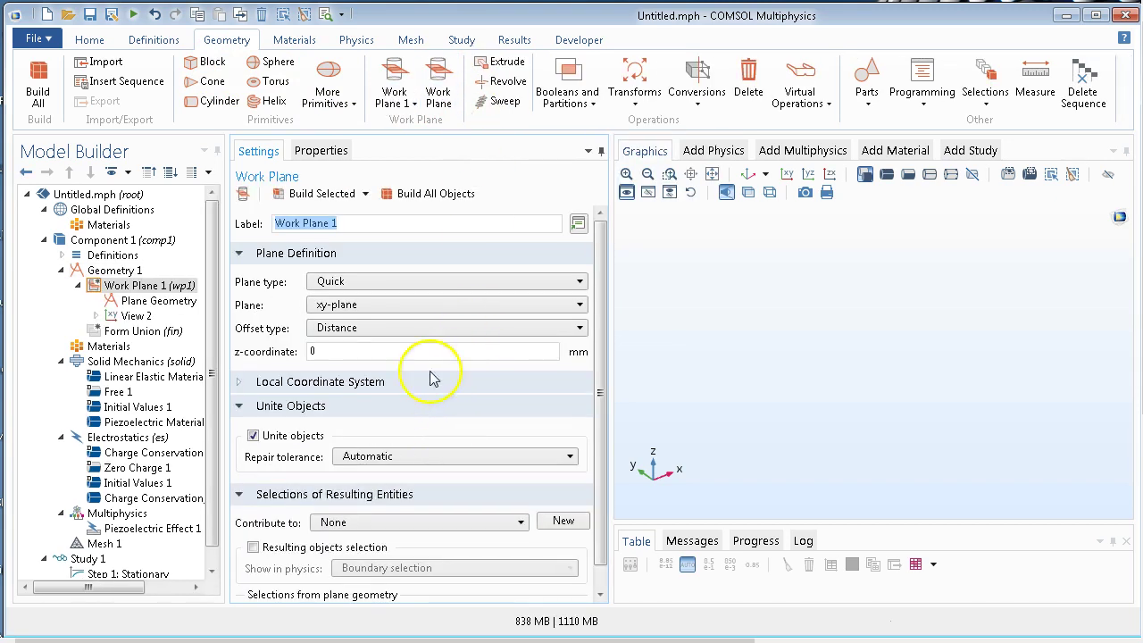
# In the work plane's plane geometry, draw a solid circle centred at the origin with a radius of about 1 mm
pyautogui.click(161, 302)
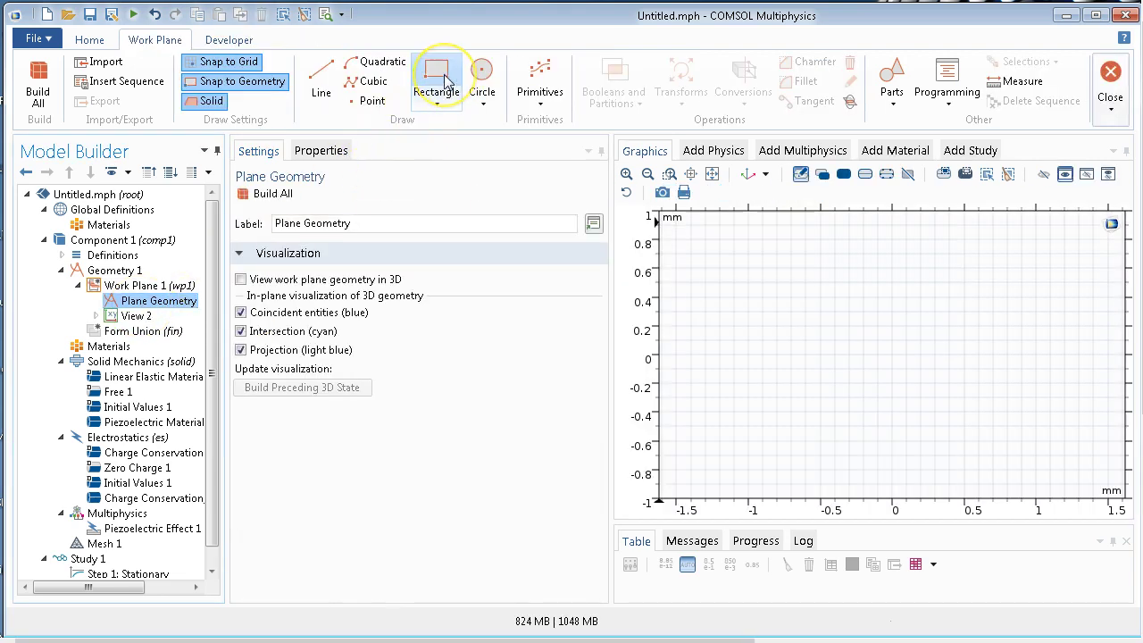
pyautogui.click(446, 79)
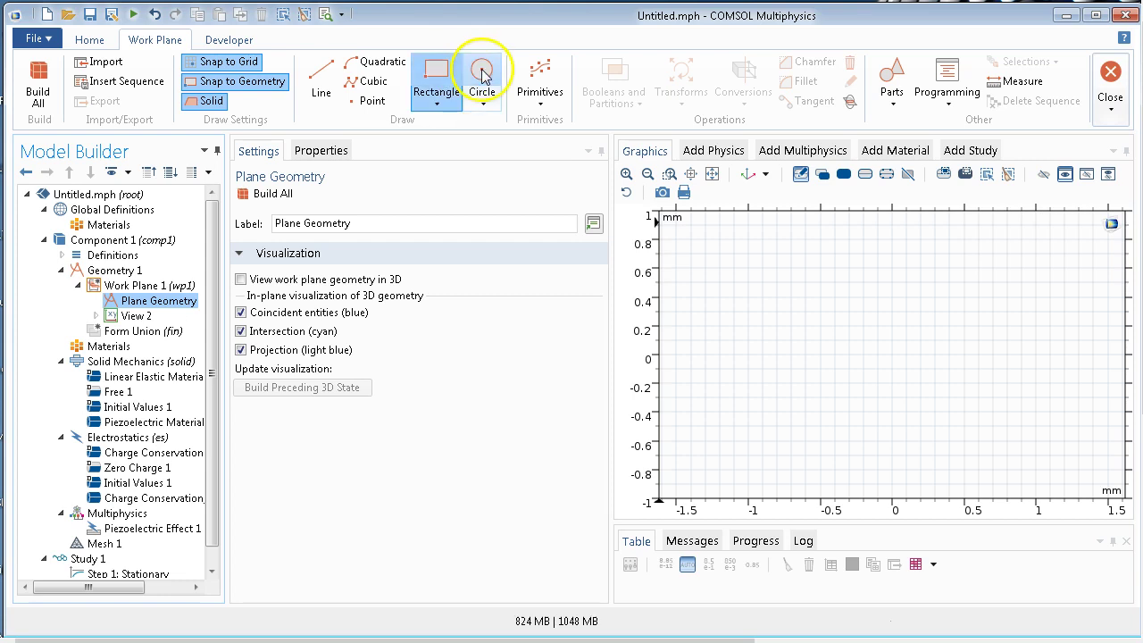
pyautogui.click(482, 75)
pyautogui.moveTo(878, 356); pyautogui.dragTo(881, 360)
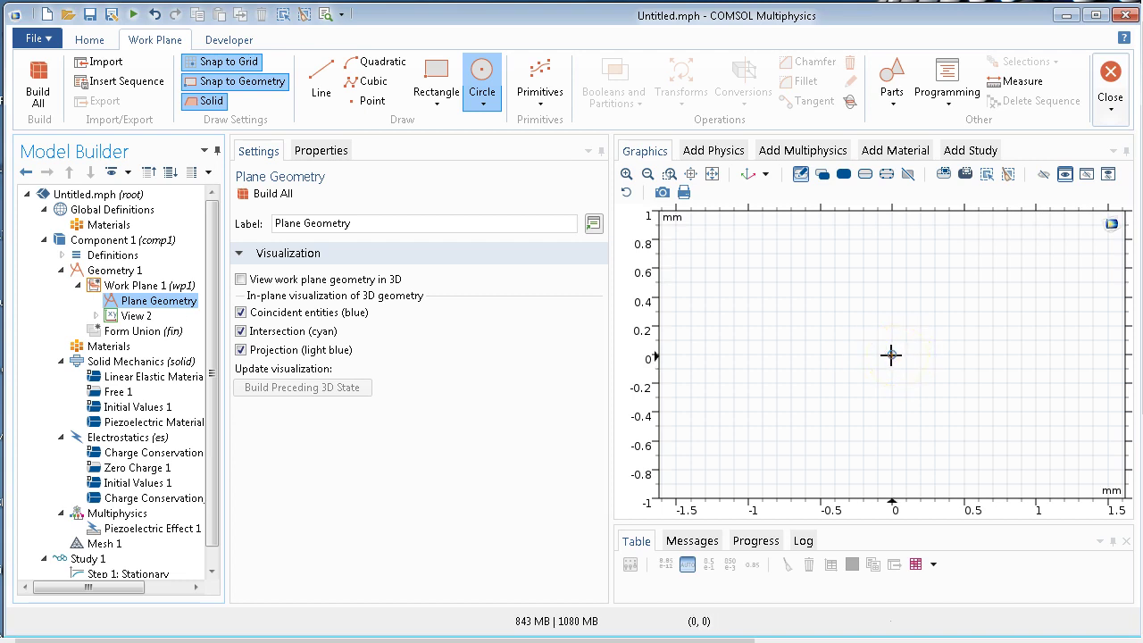
pyautogui.click(891, 355)
pyautogui.moveTo(894, 360); pyautogui.dragTo(1035, 453)
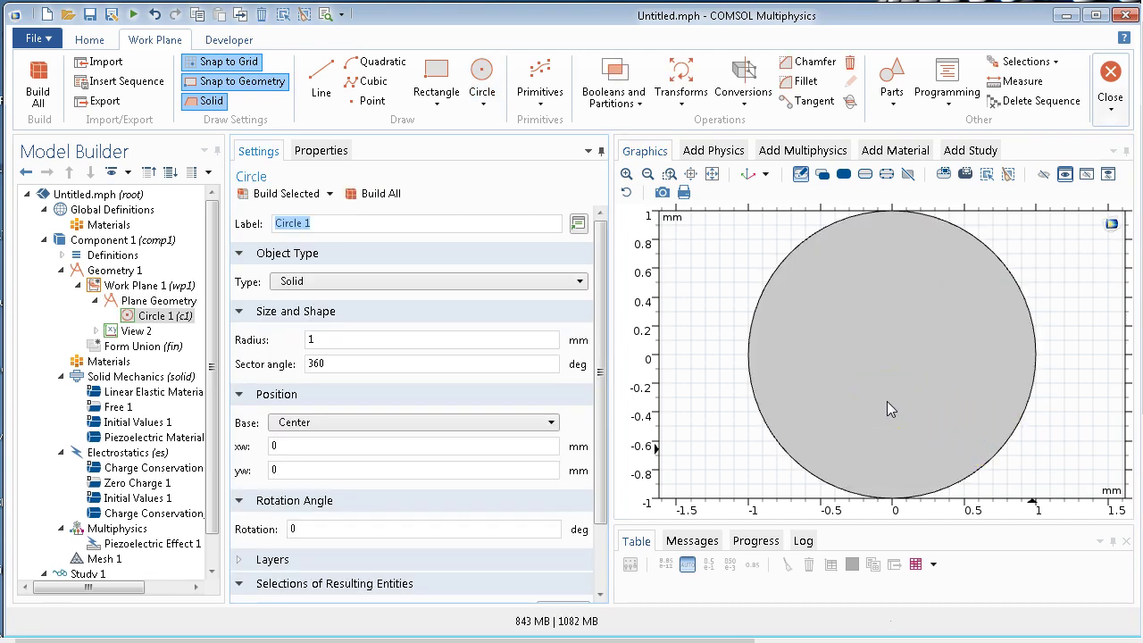
# Set the circle's radius to 10 mm, rebuild the plane geometry and fit it in the view
pyautogui.doubleClick(341, 340)
pyautogui.write('10')
pyautogui.click(381, 194)
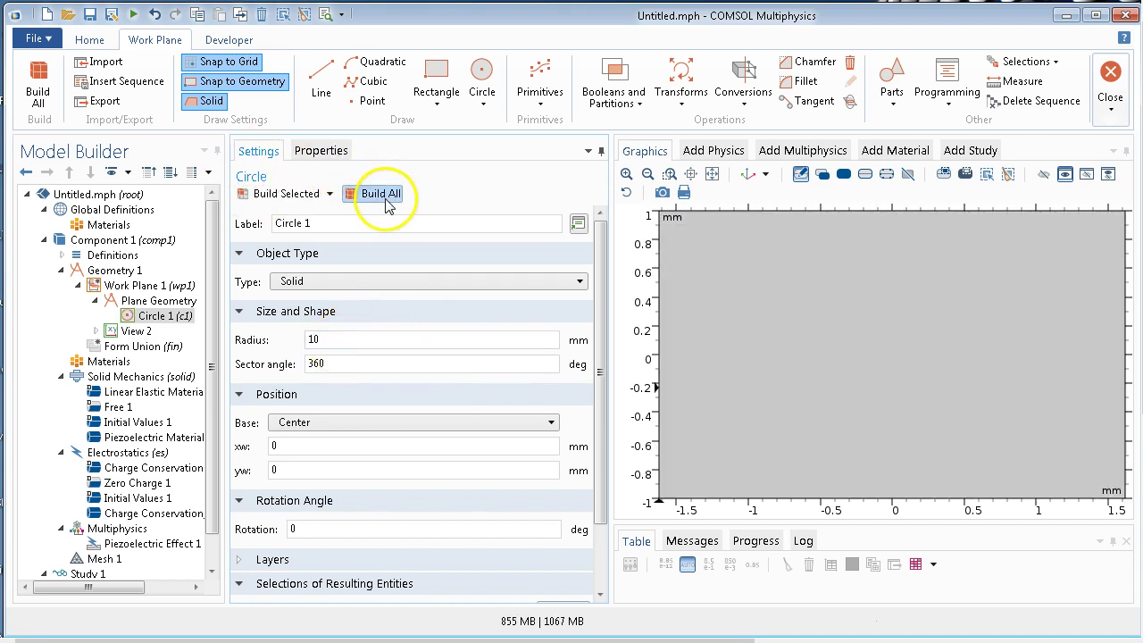
pyautogui.click(712, 173)
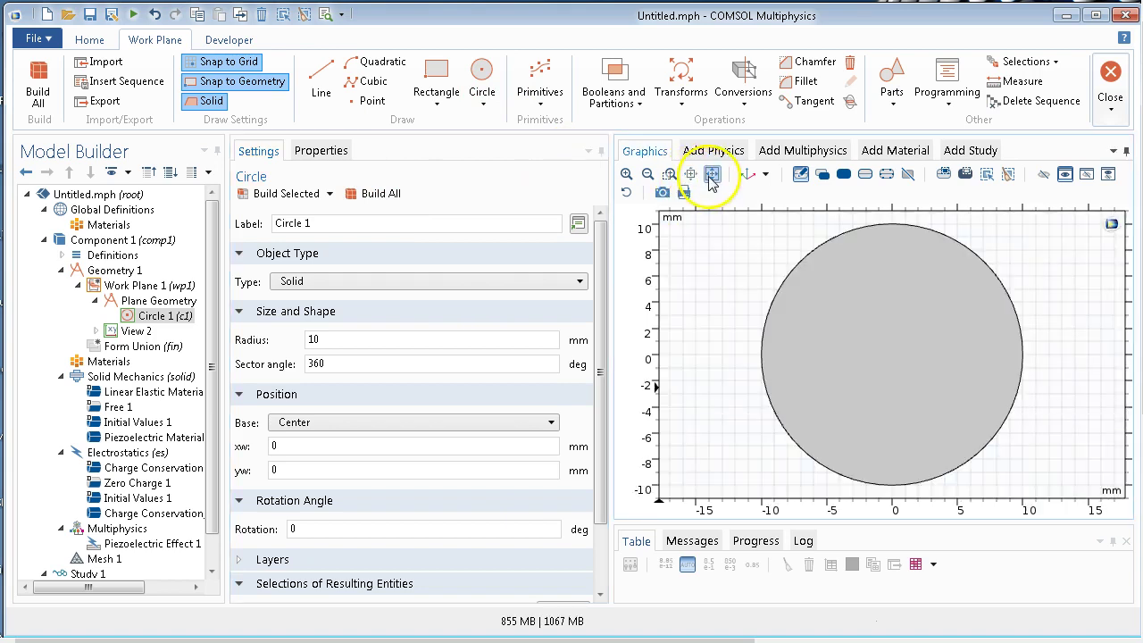
# Draw a second circle centred at the origin, set its radius to 0.2 mm and rebuild the plane geometry
pyautogui.click(482, 76)
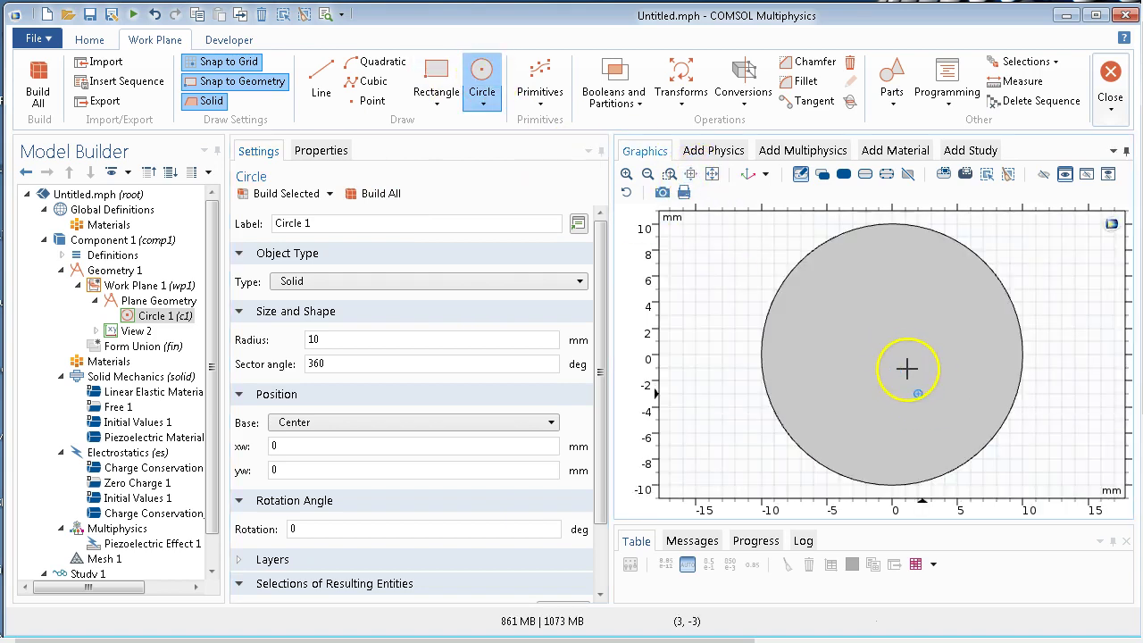
pyautogui.moveTo(895, 356)
pyautogui.mouseDown()
pyautogui.moveTo(915, 379)
pyautogui.moveTo(901, 369)
pyautogui.mouseUp()
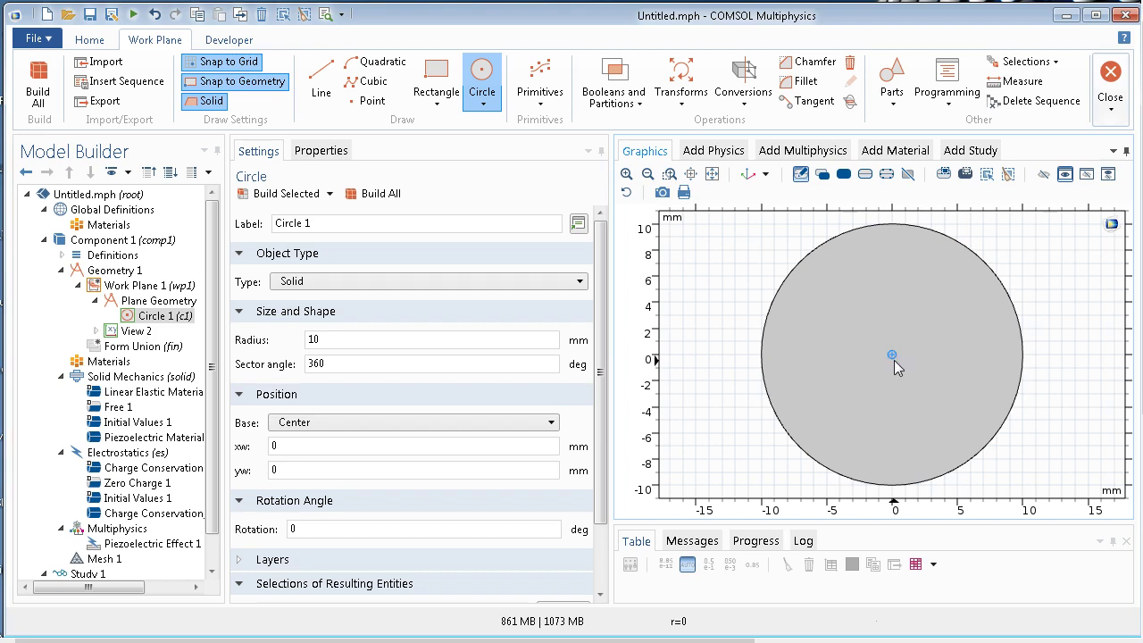
pyautogui.moveTo(897, 368); pyautogui.dragTo(938, 362)
pyautogui.doubleClick(306, 340)
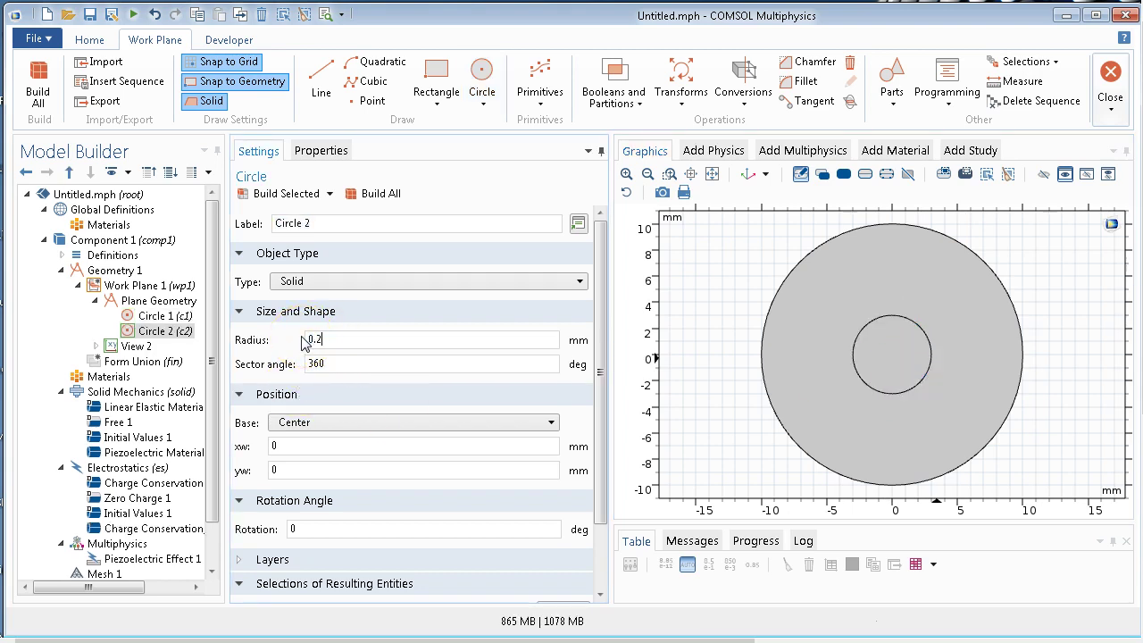
pyautogui.click(391, 196)
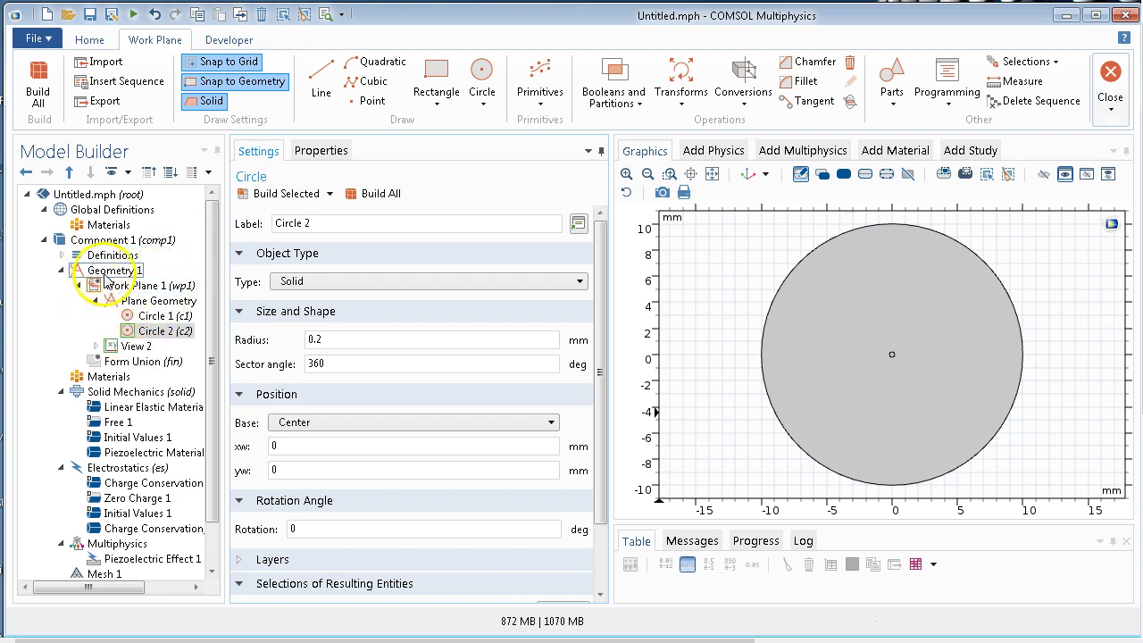
# Extrude the work plane with both circles by 1 mm and build all objects
pyautogui.click(98, 270)
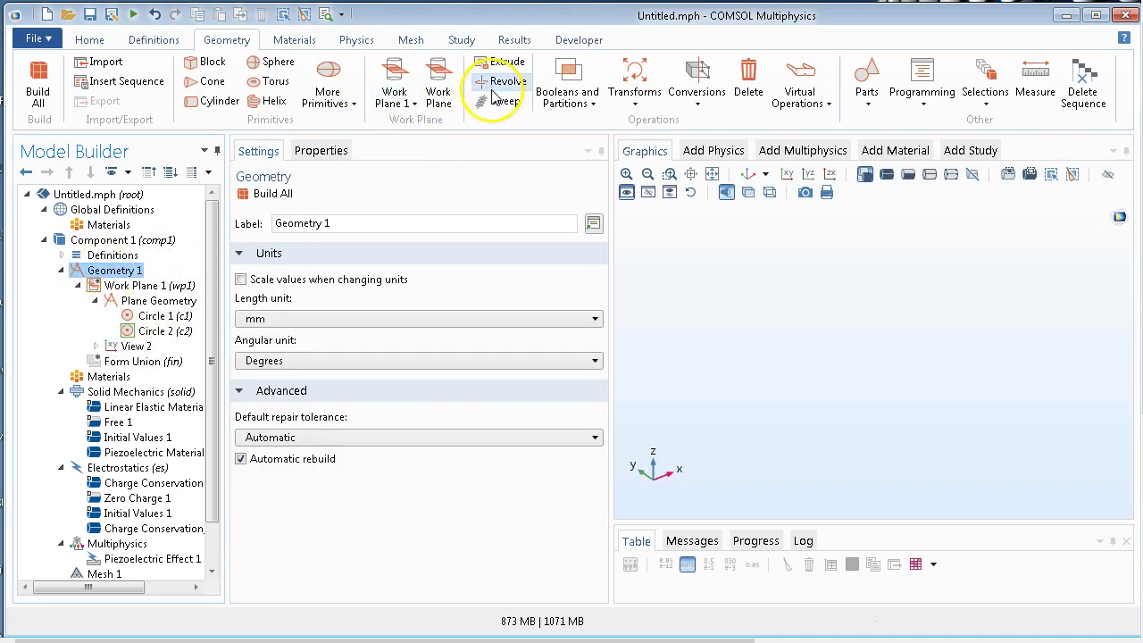
pyautogui.click(505, 65)
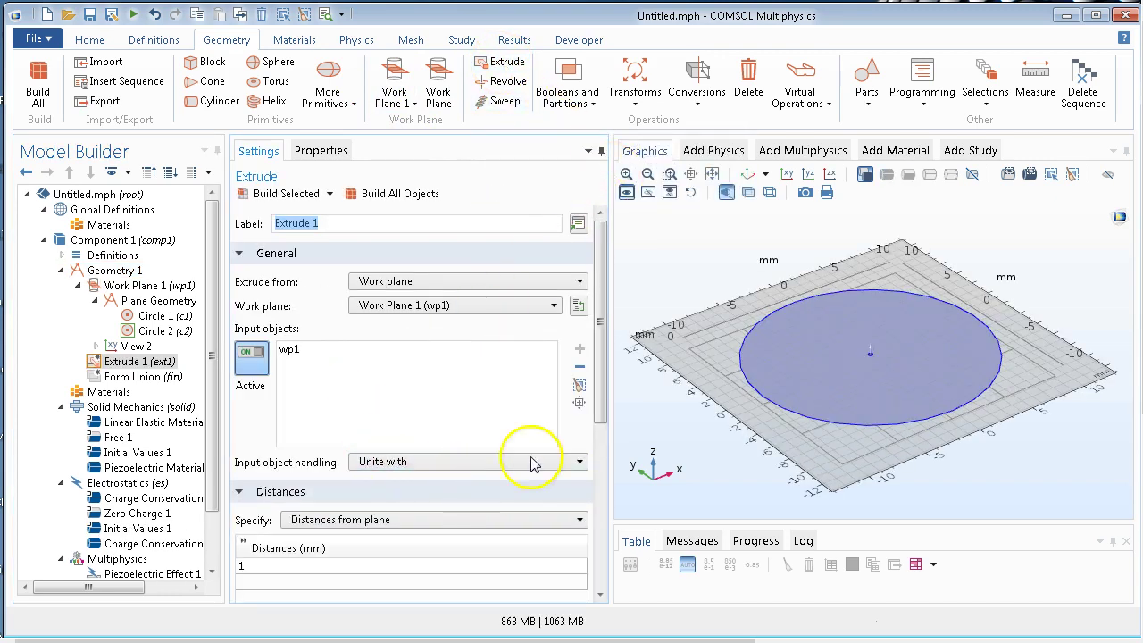
pyautogui.moveTo(601, 397); pyautogui.dragTo(474, 471)
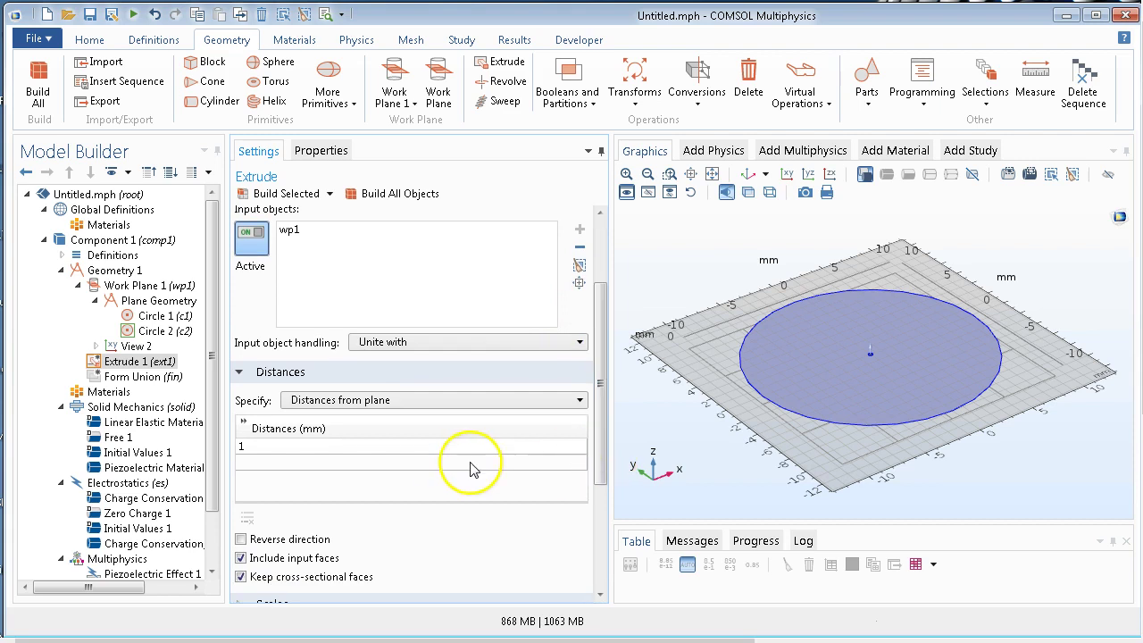
pyautogui.click(387, 204)
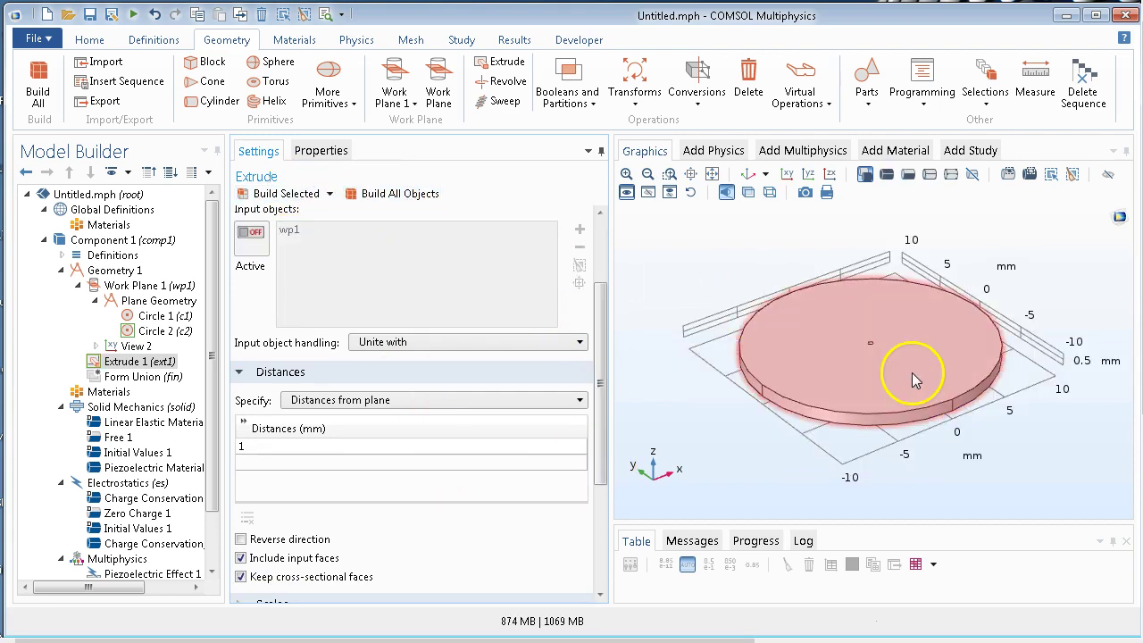
pyautogui.moveTo(908, 301); pyautogui.dragTo(868, 301)
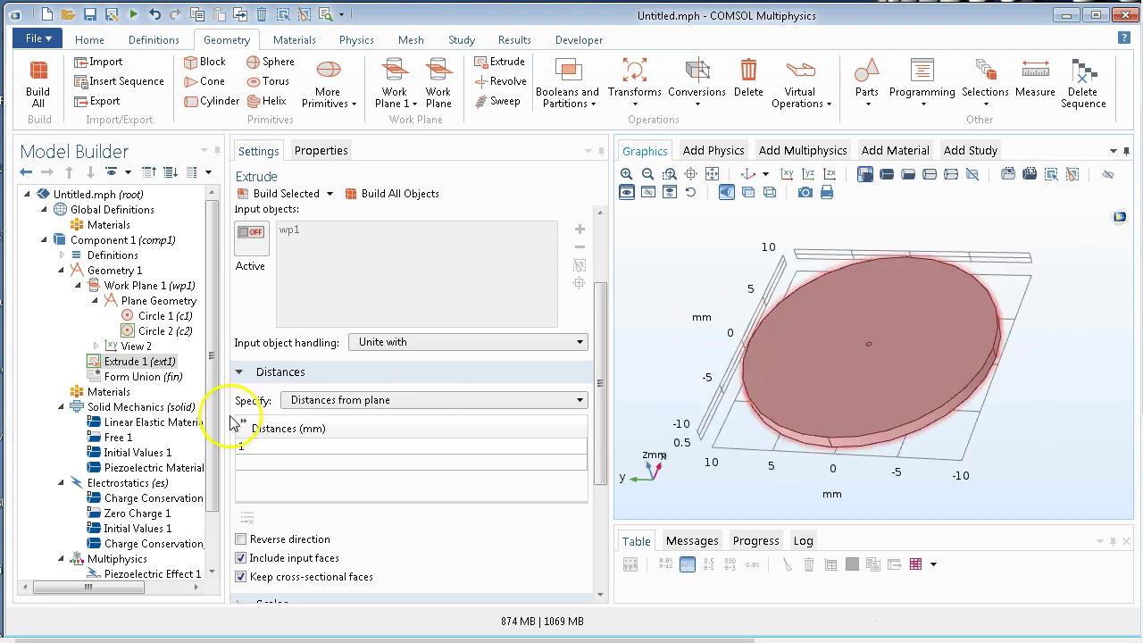
# Search the material library for pzt and add Lead Zirconate Titanate (PZT-4) from the Piezoelectric group to the component
pyautogui.moveTo(212, 413); pyautogui.dragTo(214, 471)
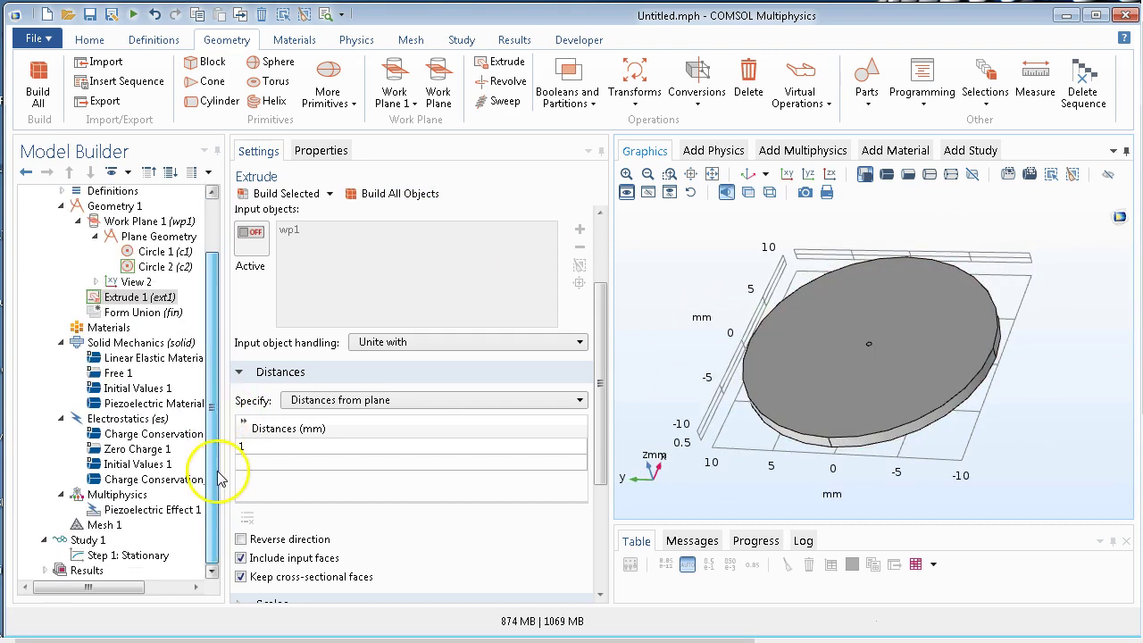
pyautogui.click(105, 327)
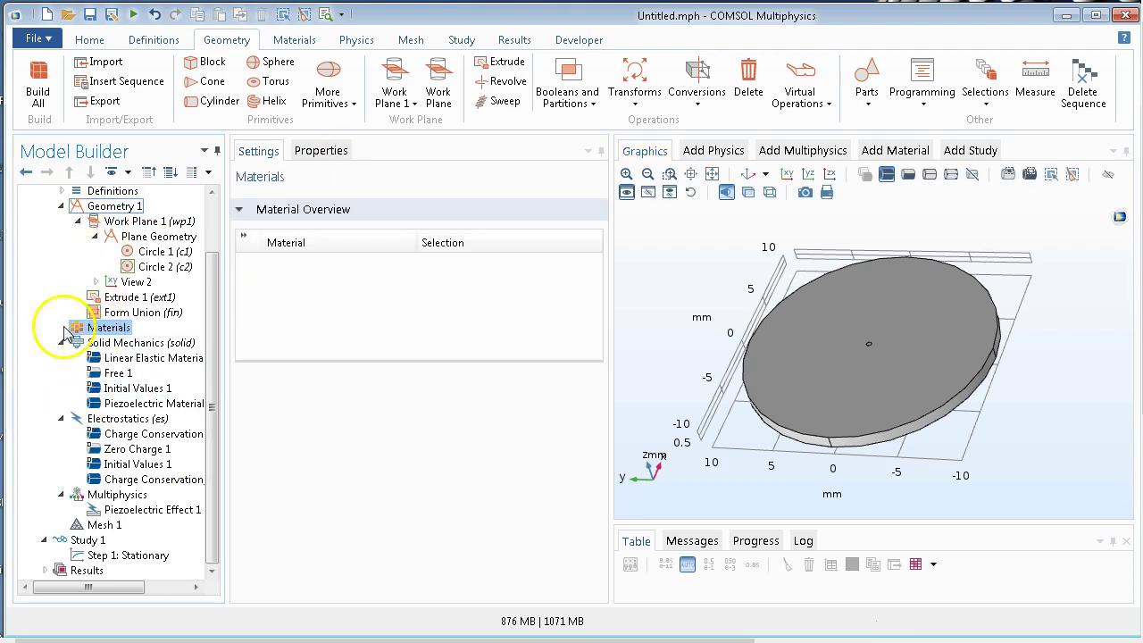
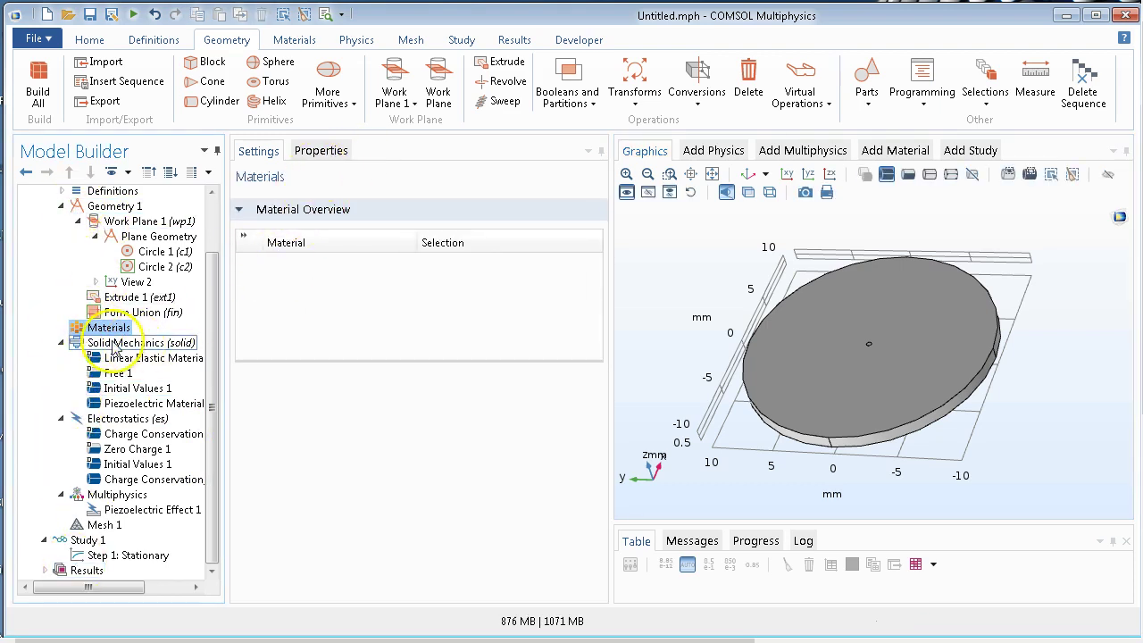
pyautogui.rightClick(109, 330)
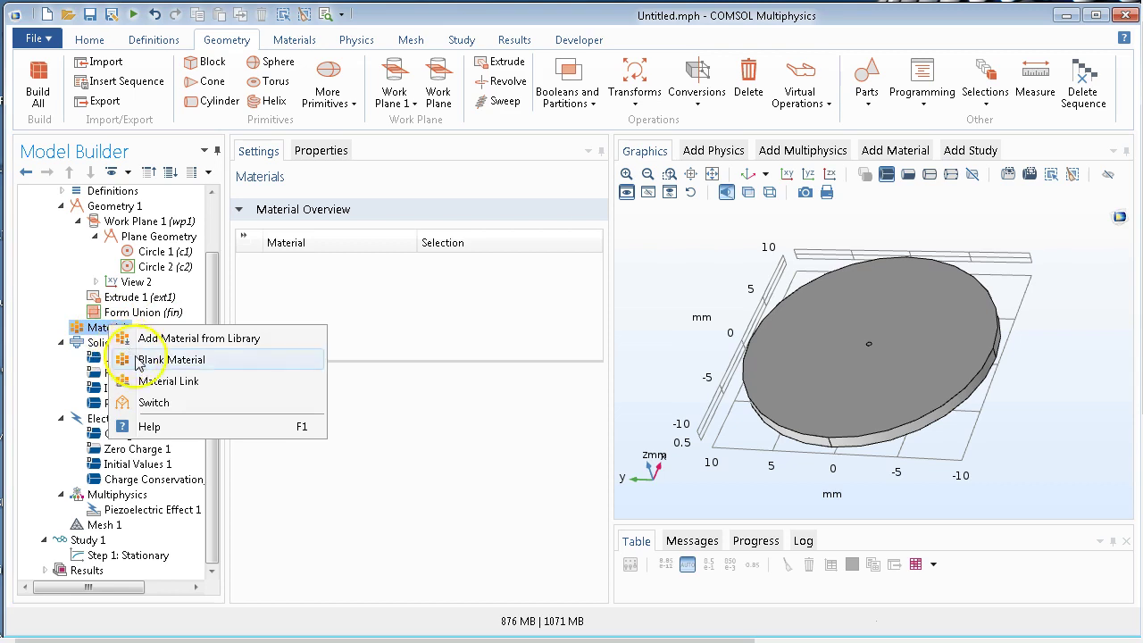
pyautogui.click(178, 338)
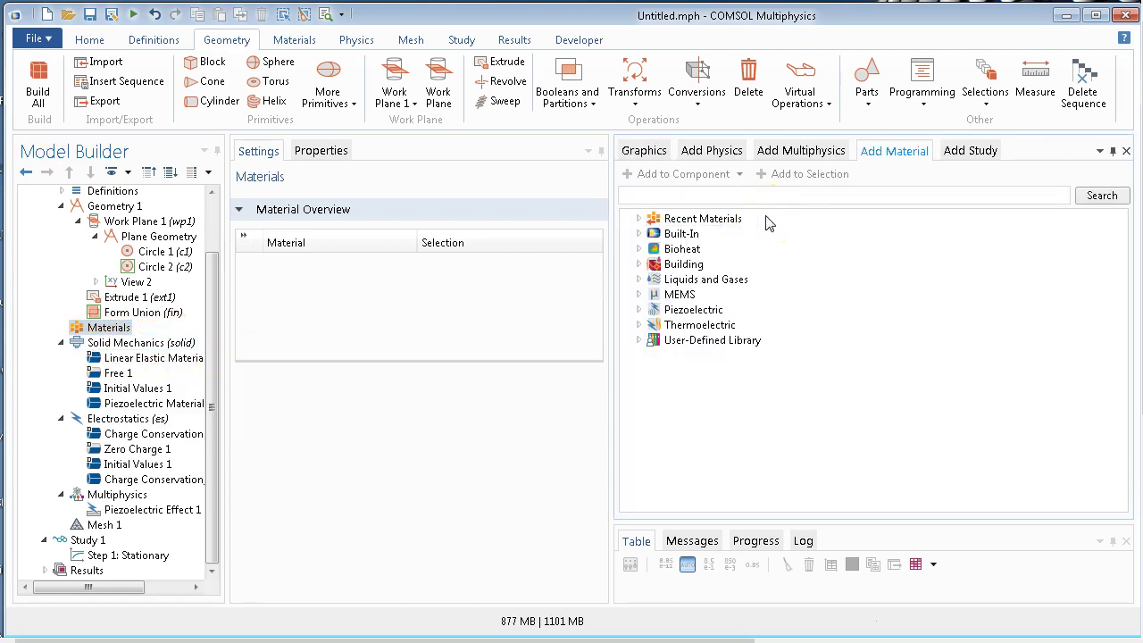
pyautogui.click(1102, 196)
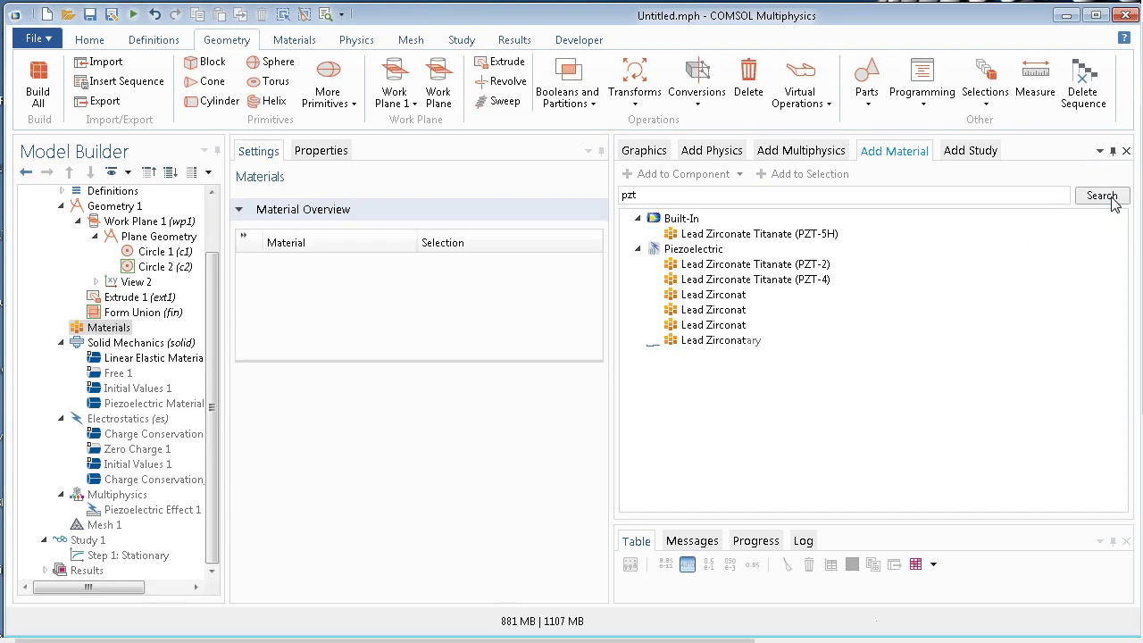
pyautogui.click(746, 346)
pyautogui.click(759, 297)
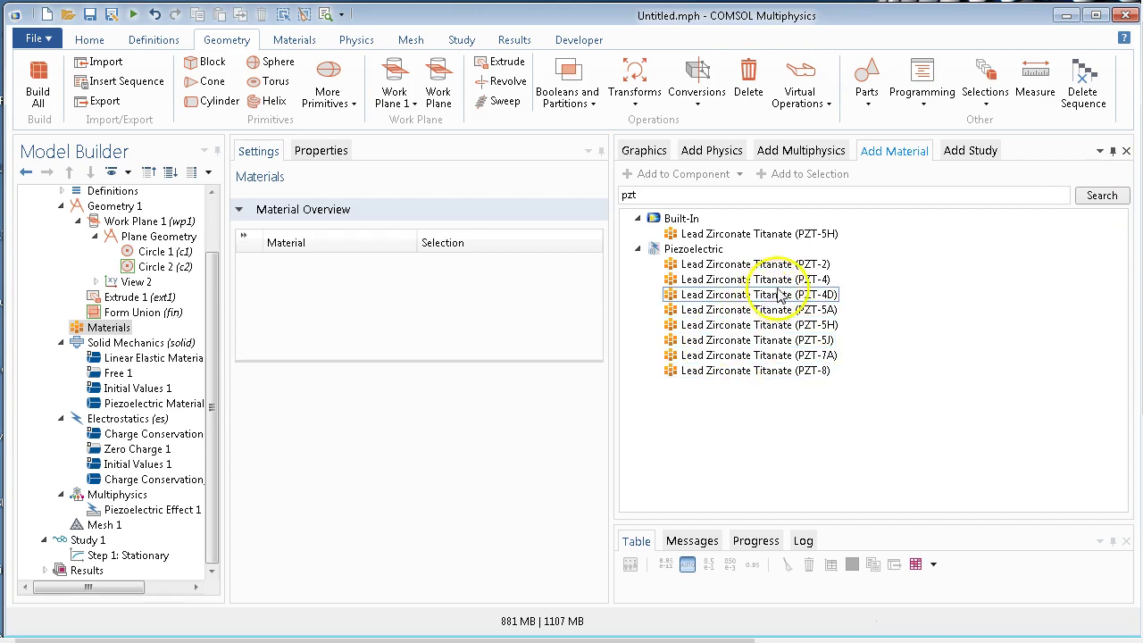
pyautogui.click(766, 278)
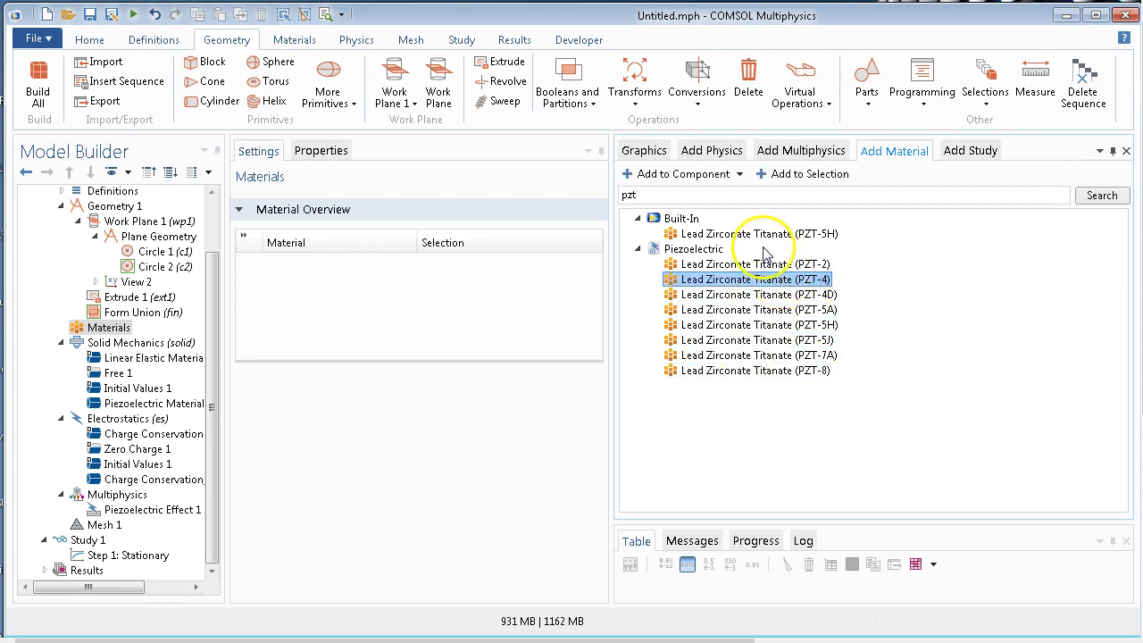
pyautogui.click(683, 177)
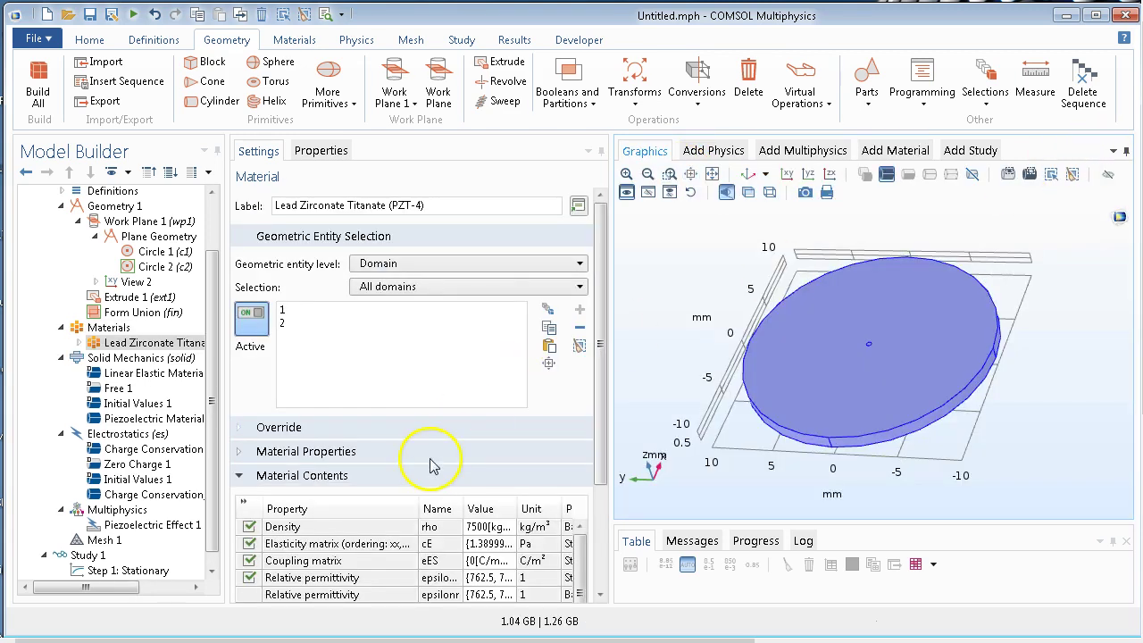
# Add a Fixed Constraint to Solid Mechanics and apply it to the small central circle on the disc's underside
pyautogui.click(134, 360)
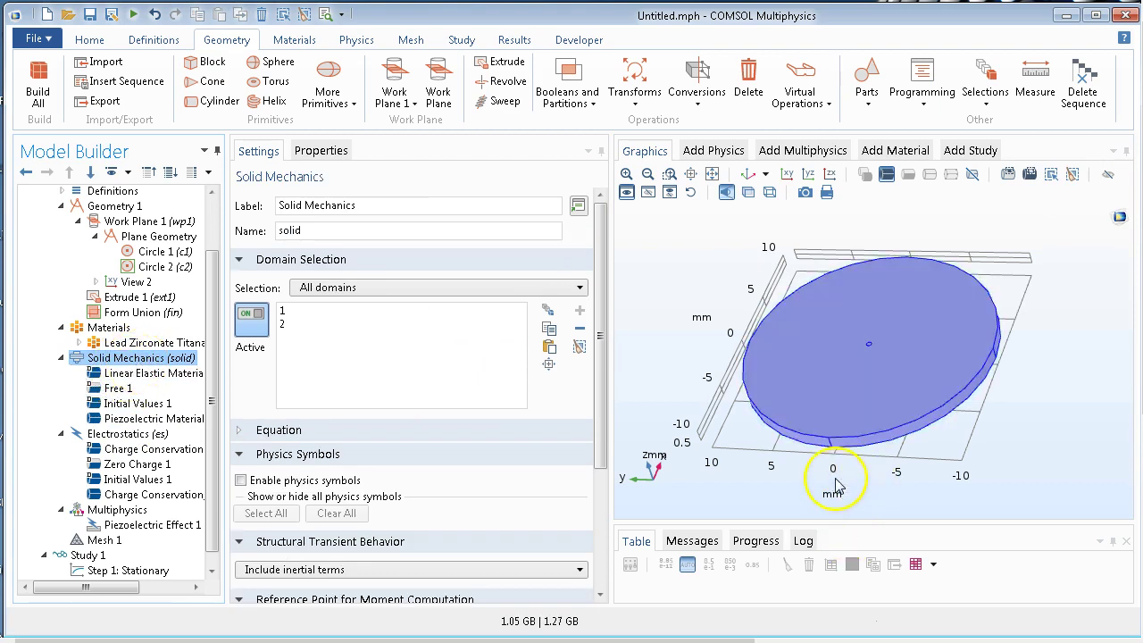
pyautogui.moveTo(832, 471); pyautogui.dragTo(885, 369)
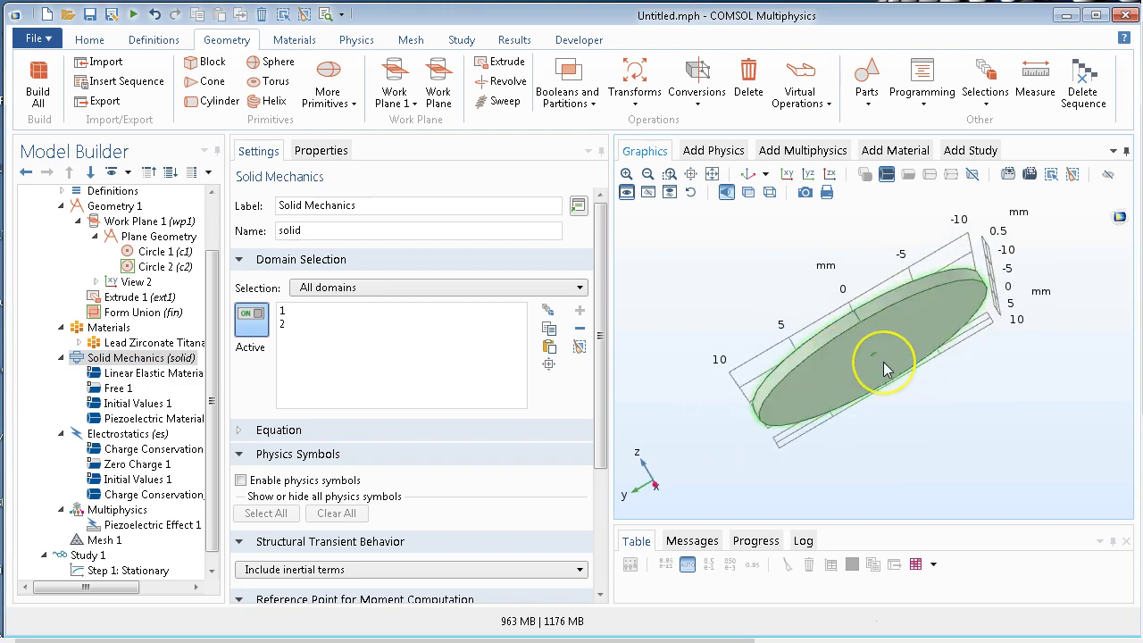
pyautogui.click(668, 174)
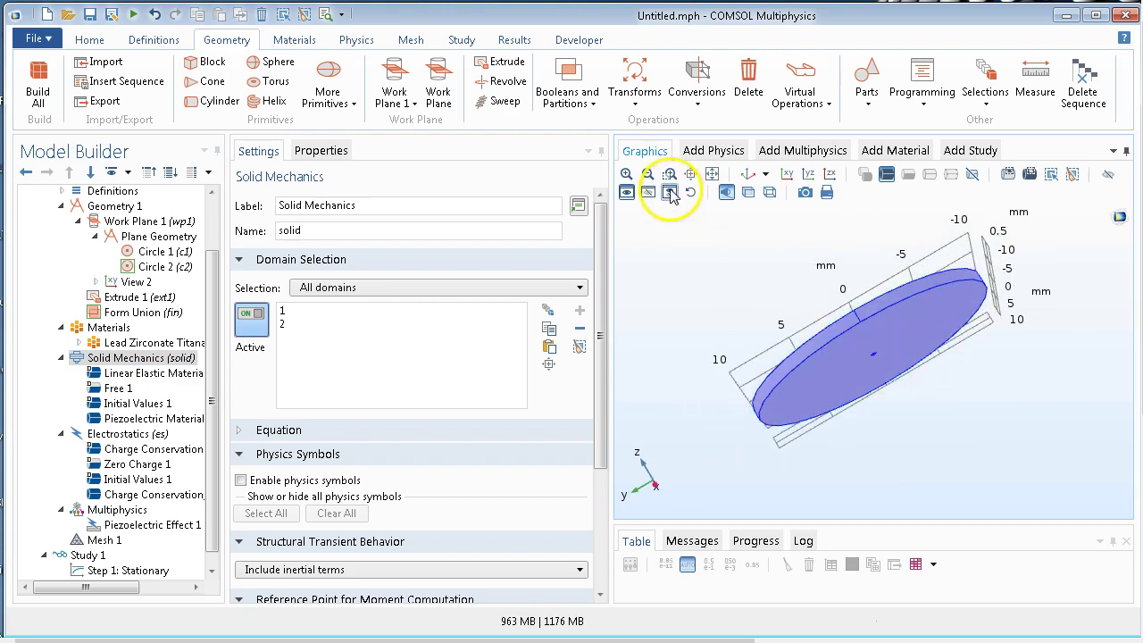
pyautogui.click(864, 355)
pyautogui.moveTo(864, 355); pyautogui.dragTo(885, 378)
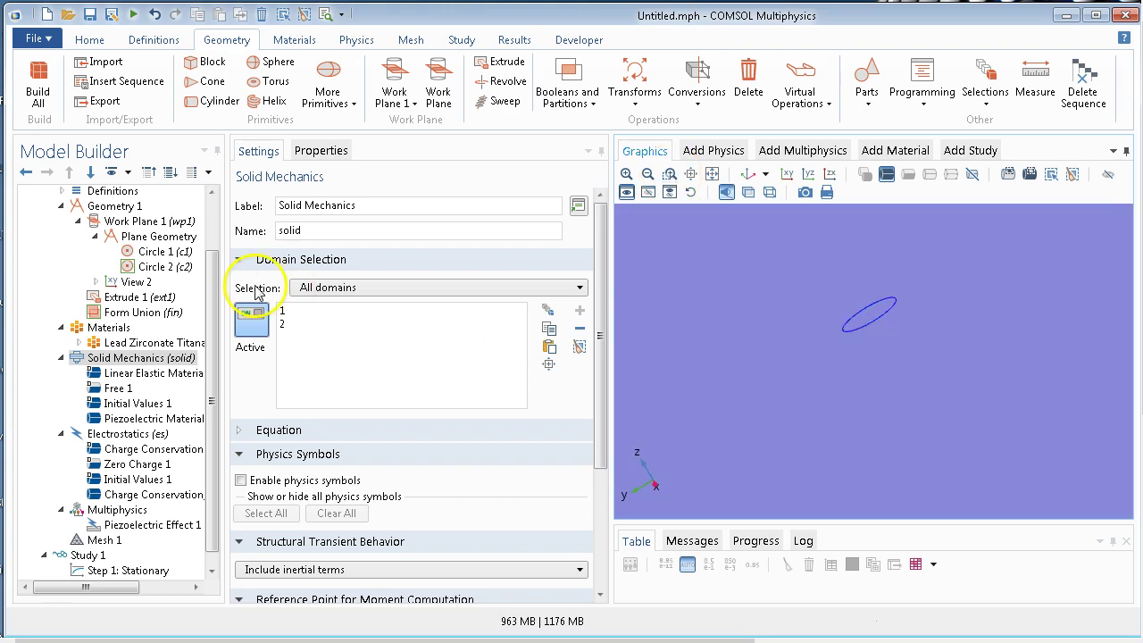
pyautogui.click(155, 360)
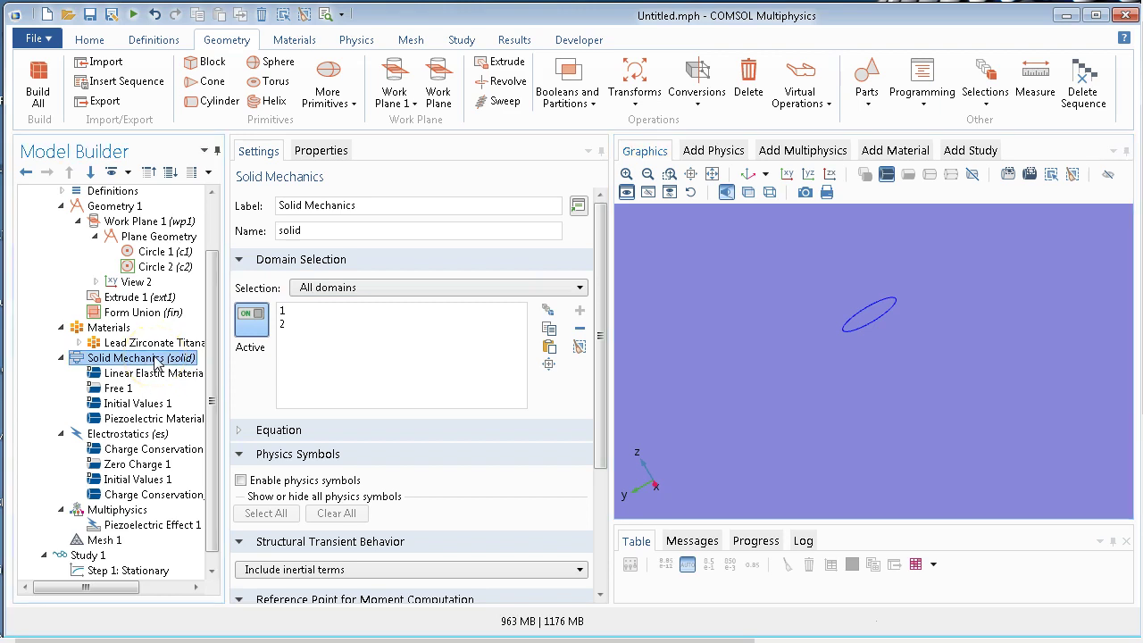
pyautogui.rightClick(158, 371)
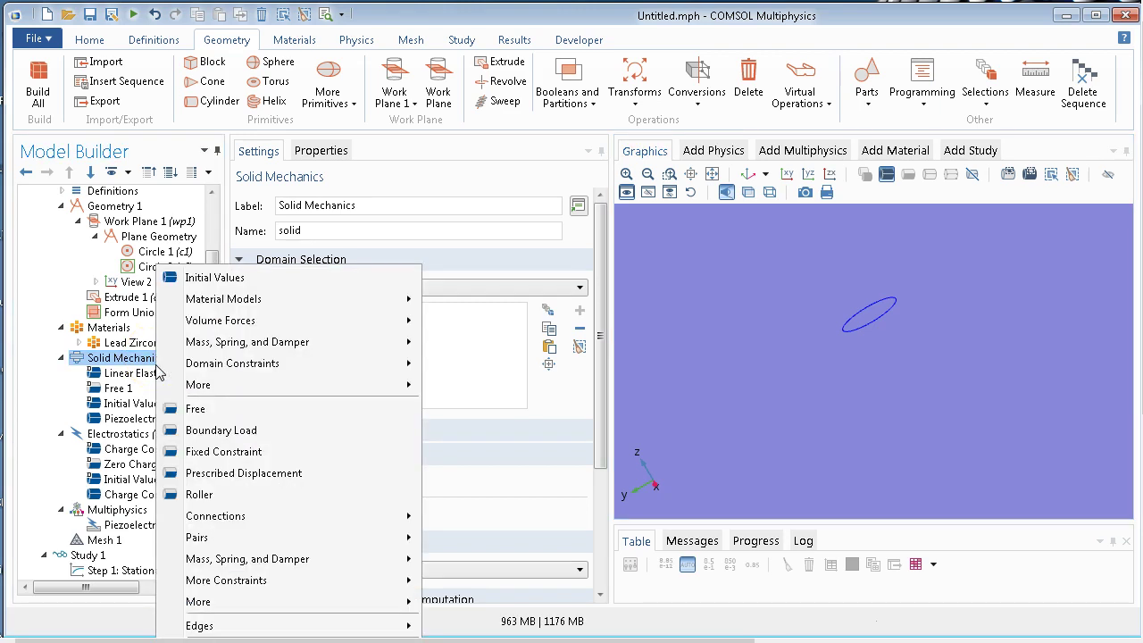
pyautogui.click(243, 452)
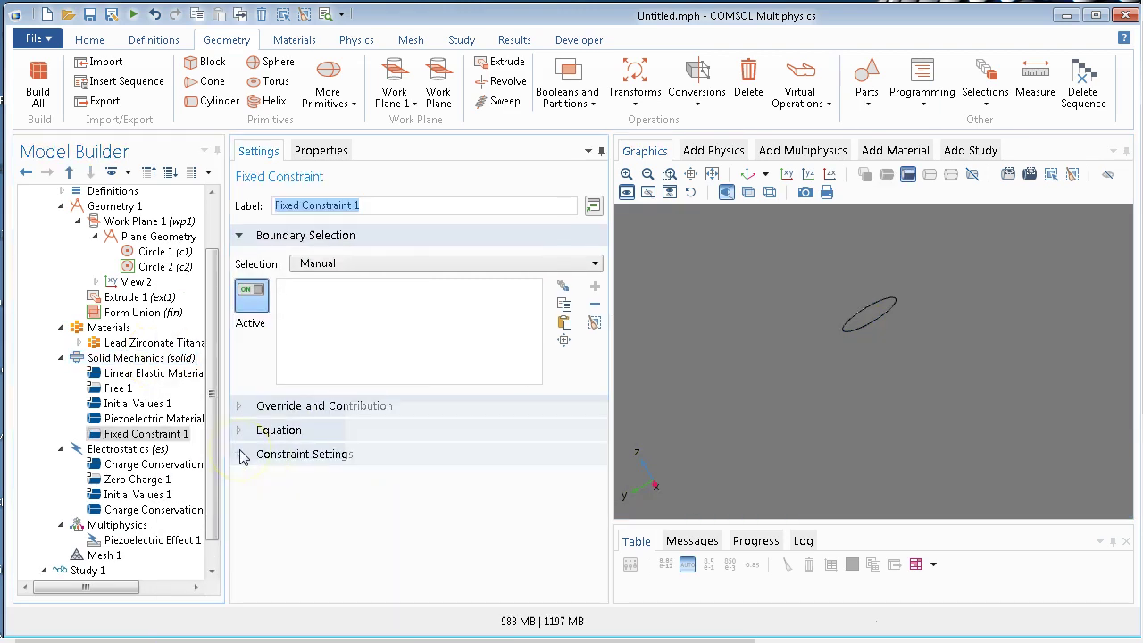
pyautogui.click(865, 313)
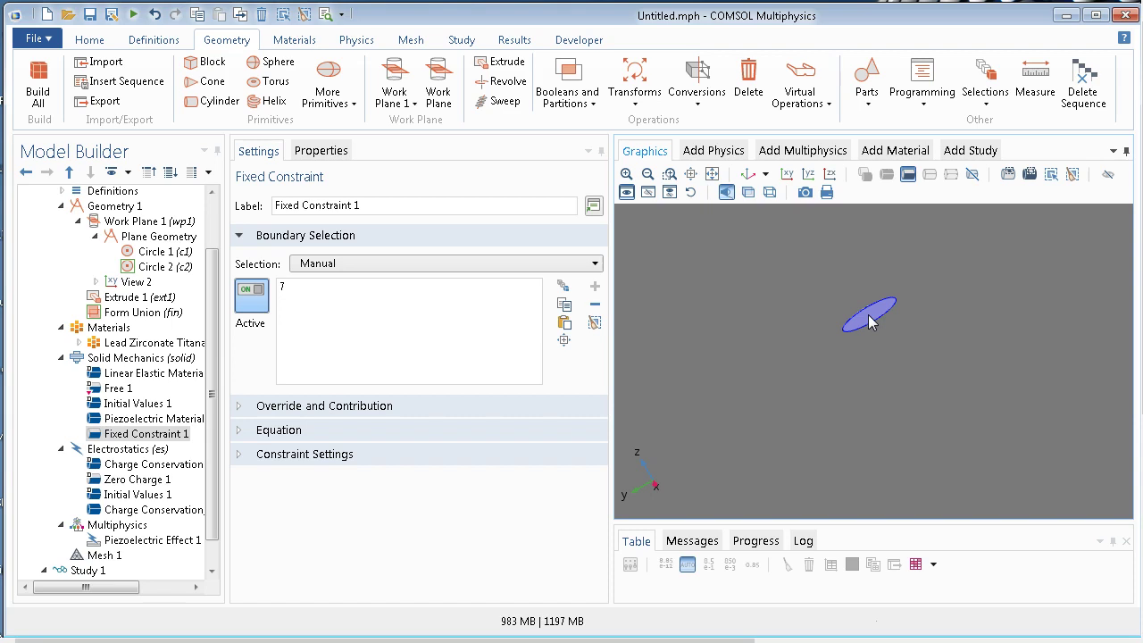
pyautogui.click(724, 287)
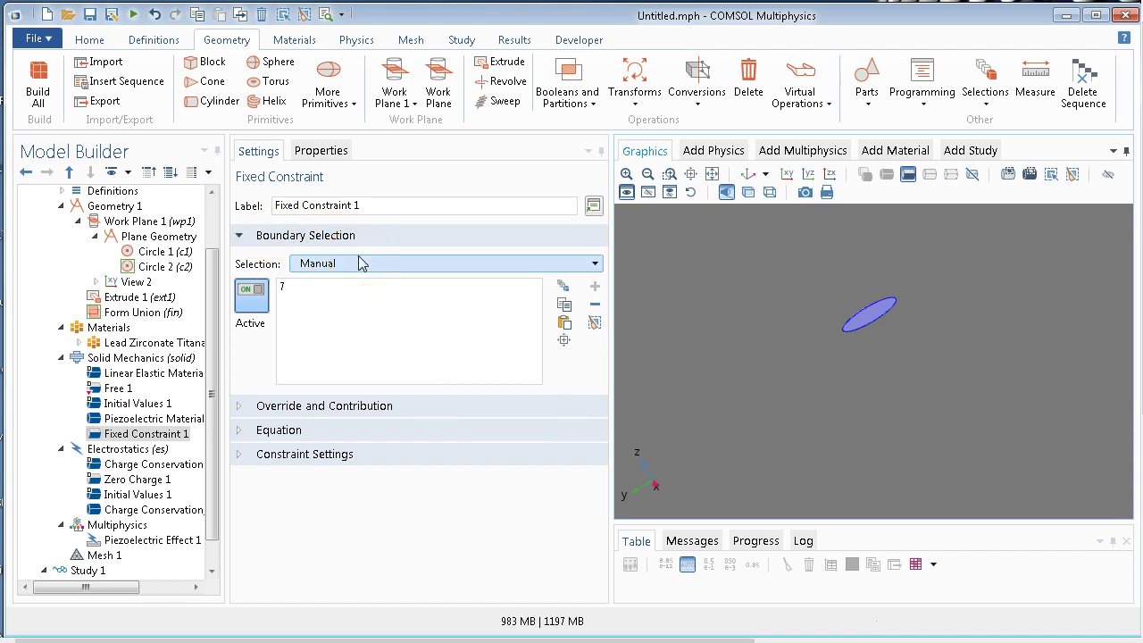
pyautogui.click(454, 353)
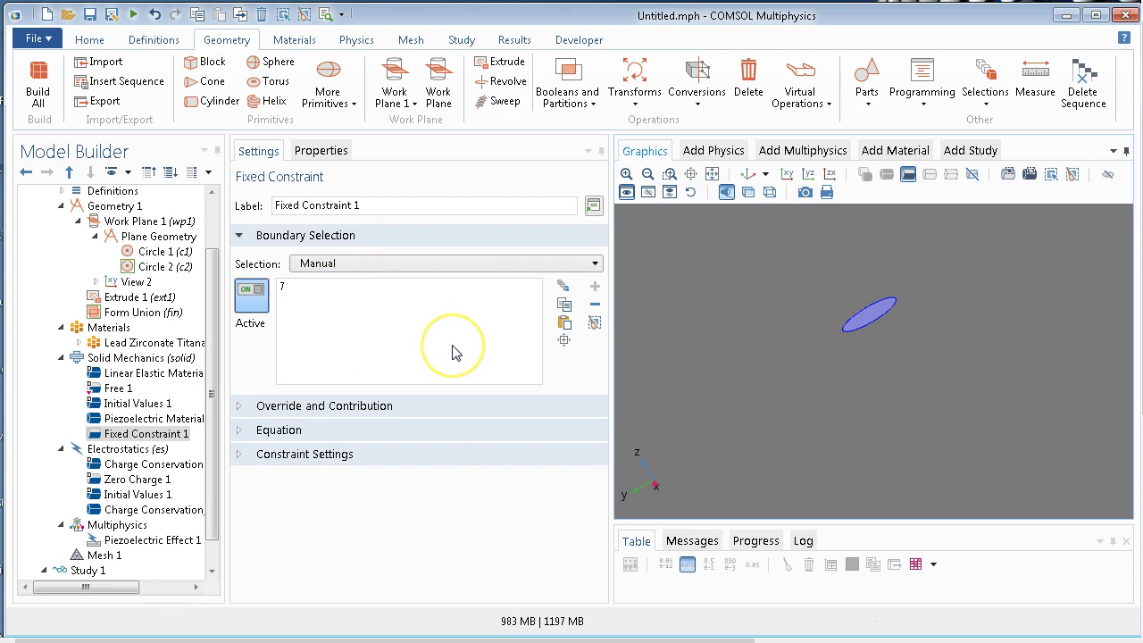
# Add an Electric Potential of 1 V to Electrostatics on the disc's large top face
pyautogui.click(120, 449)
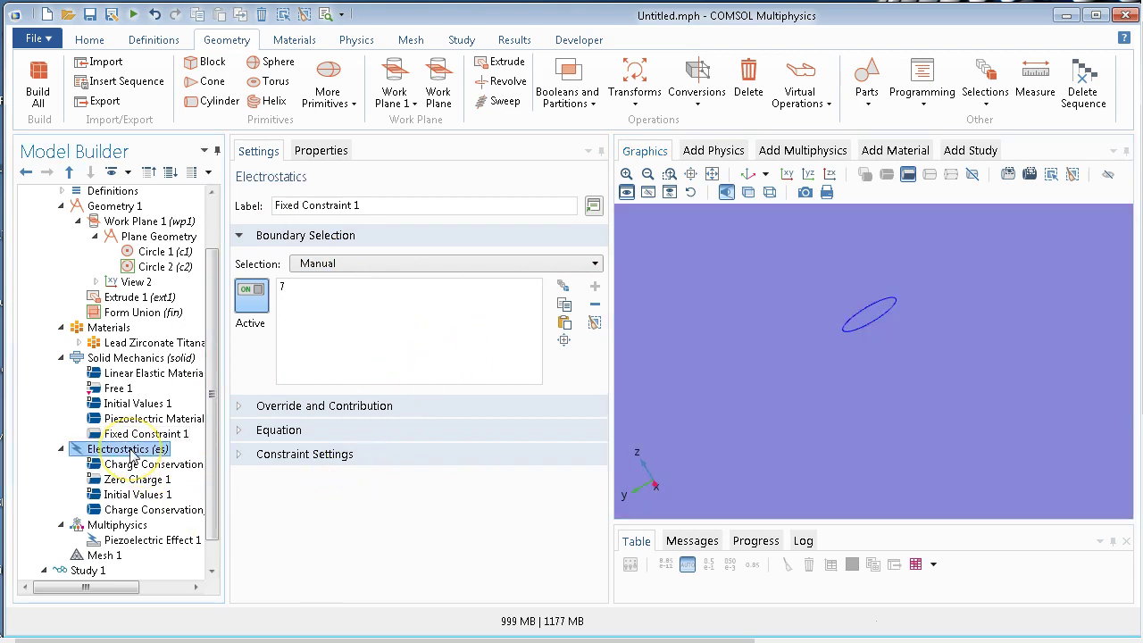
pyautogui.click(746, 173)
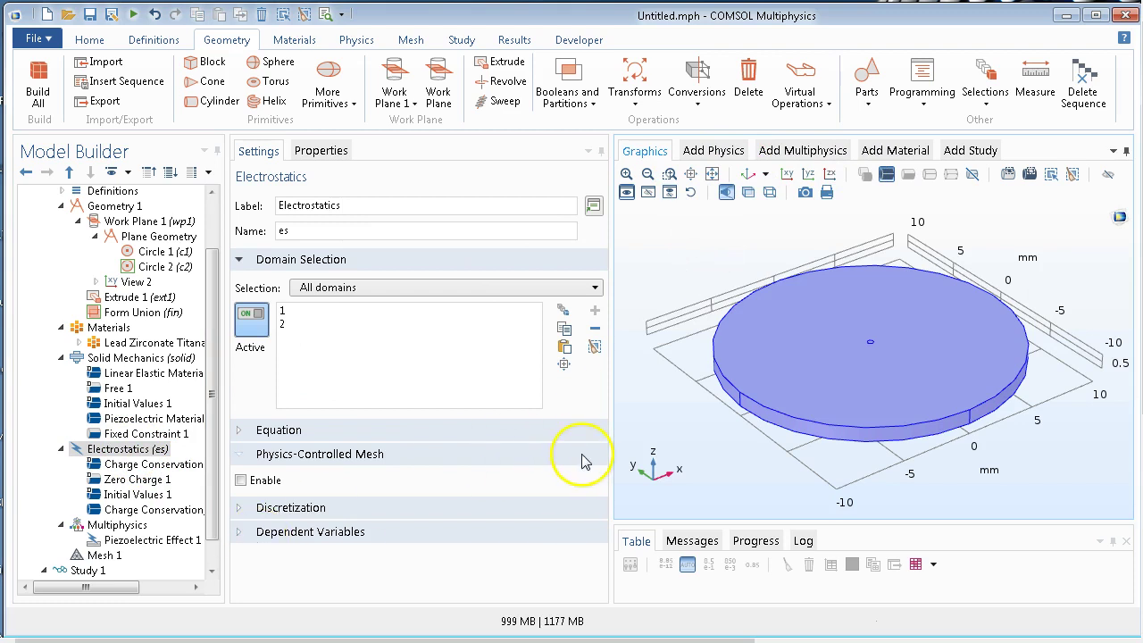
pyautogui.rightClick(147, 449)
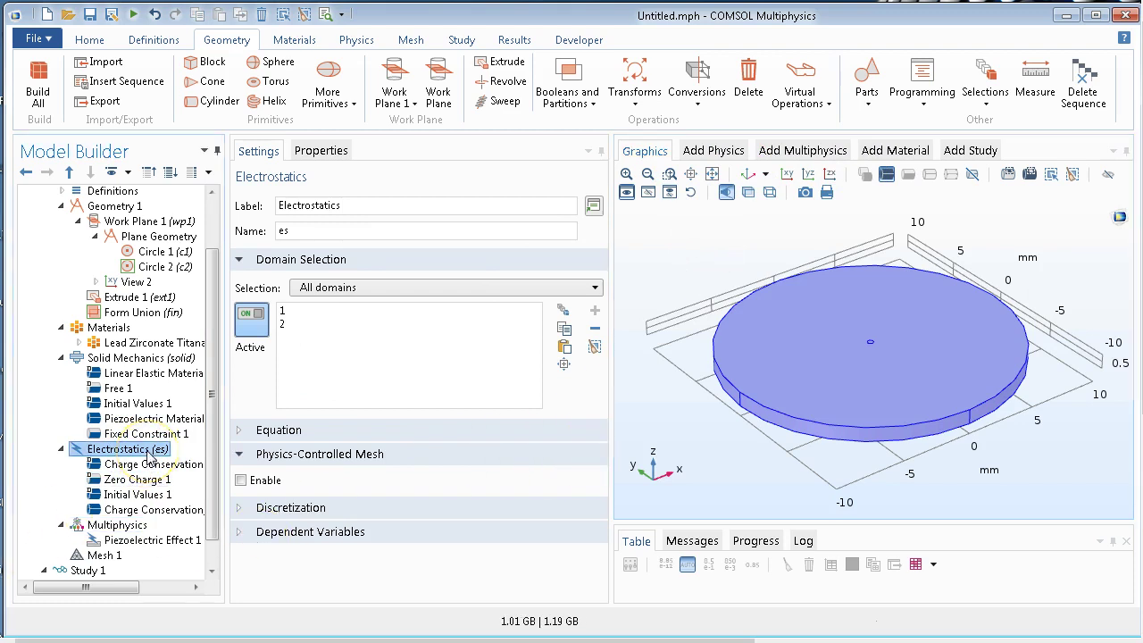
pyautogui.click(214, 472)
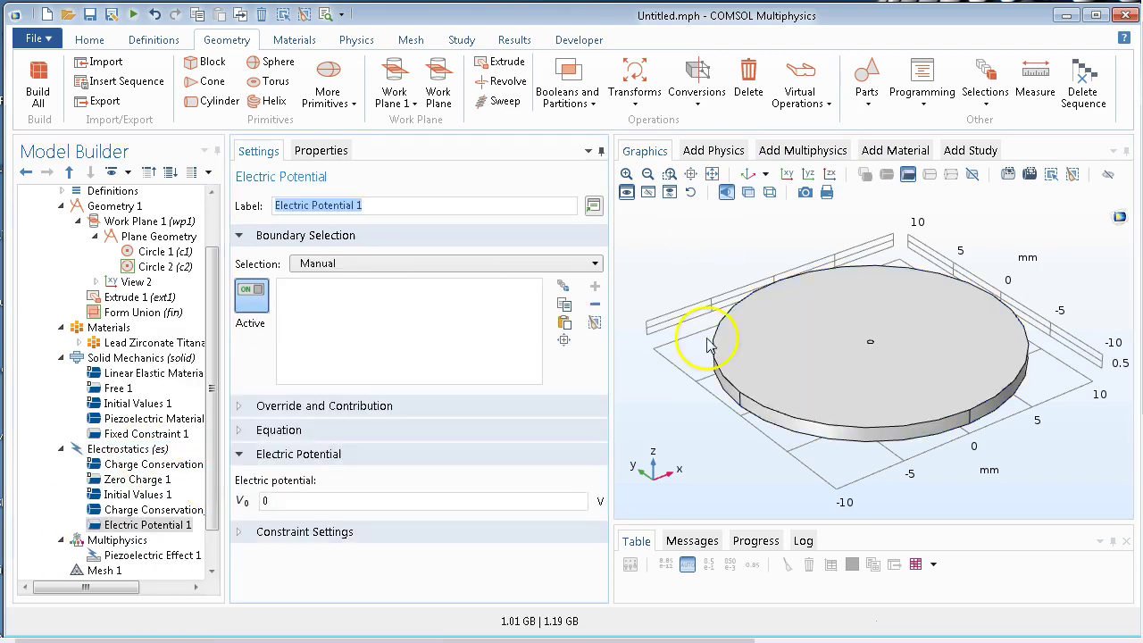
pyautogui.click(897, 298)
pyautogui.doubleClick(355, 500)
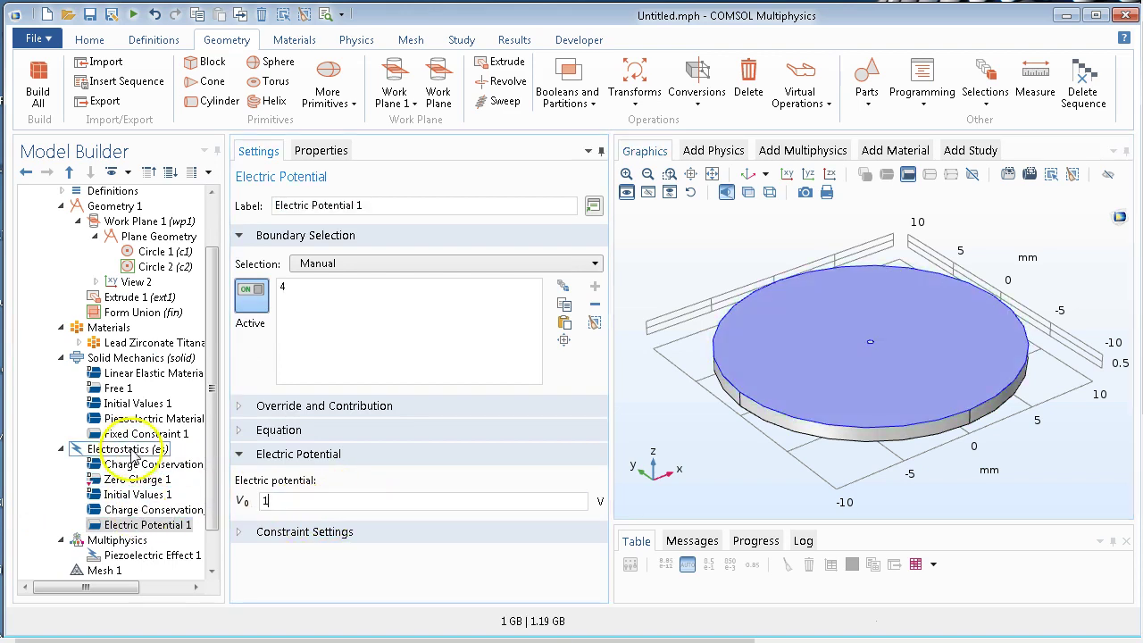
# Add a Ground condition to Electrostatics on the disc's large bottom face
pyautogui.click(131, 450)
pyautogui.rightClick(131, 453)
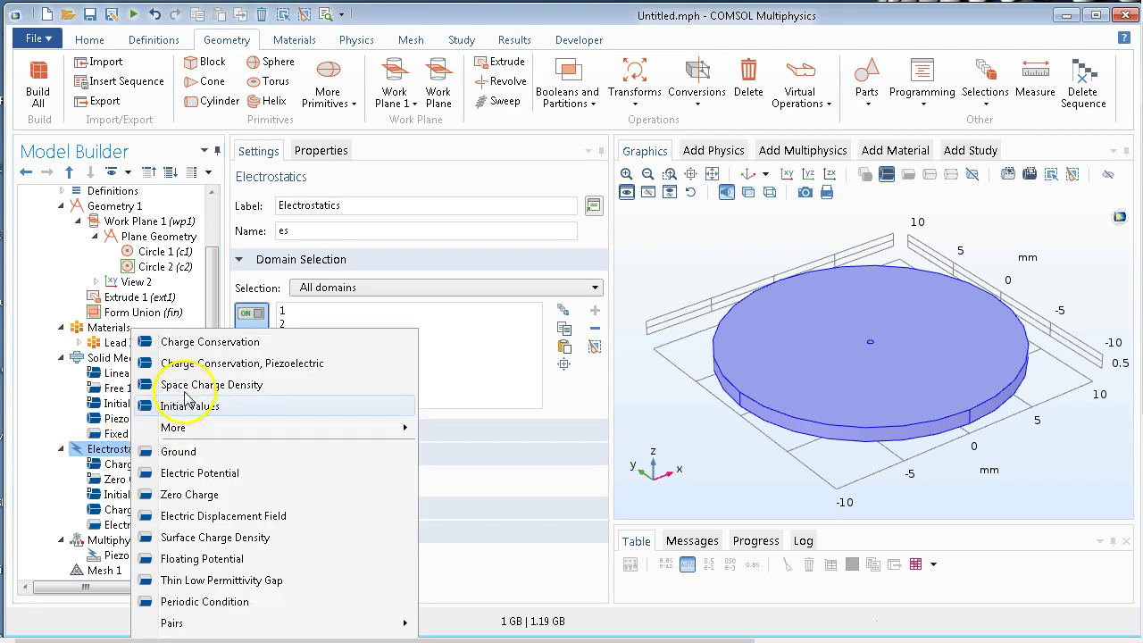
pyautogui.click(183, 457)
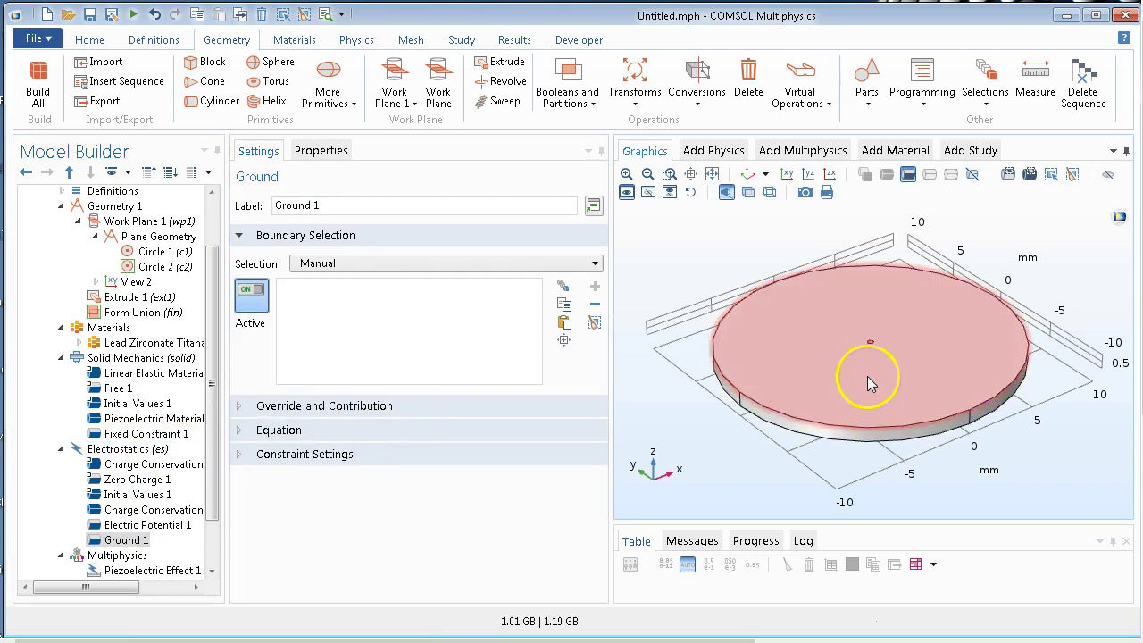
pyautogui.moveTo(867, 376); pyautogui.dragTo(870, 265)
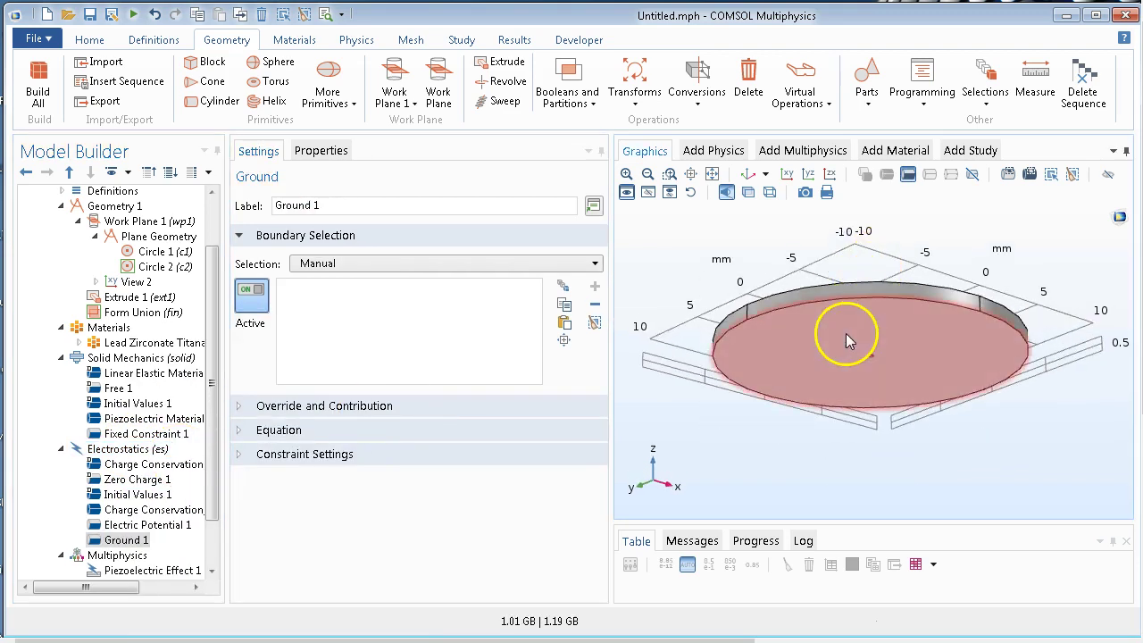
pyautogui.click(848, 337)
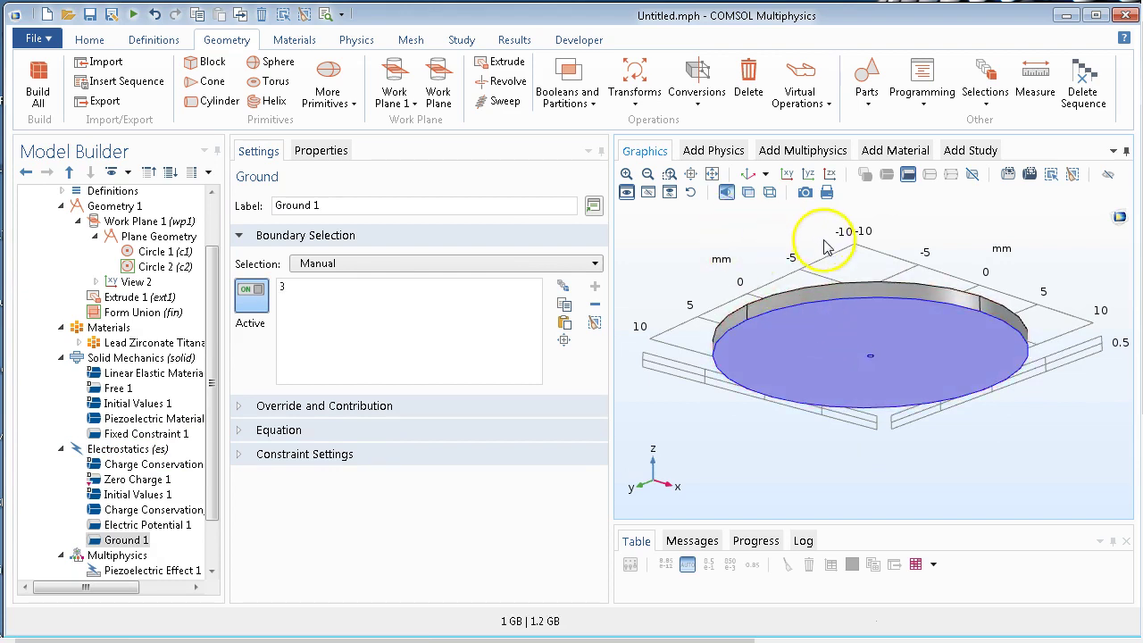
# Add the small central circle on the disc's underside to the Ground boundary selection
pyautogui.moveTo(816, 235)
pyautogui.mouseDown()
pyautogui.moveTo(863, 365)
pyautogui.moveTo(880, 224)
pyautogui.moveTo(816, 245)
pyautogui.moveTo(867, 359)
pyautogui.moveTo(839, 357)
pyautogui.mouseUp()
pyautogui.click(671, 179)
pyautogui.moveTo(809, 303); pyautogui.dragTo(946, 429)
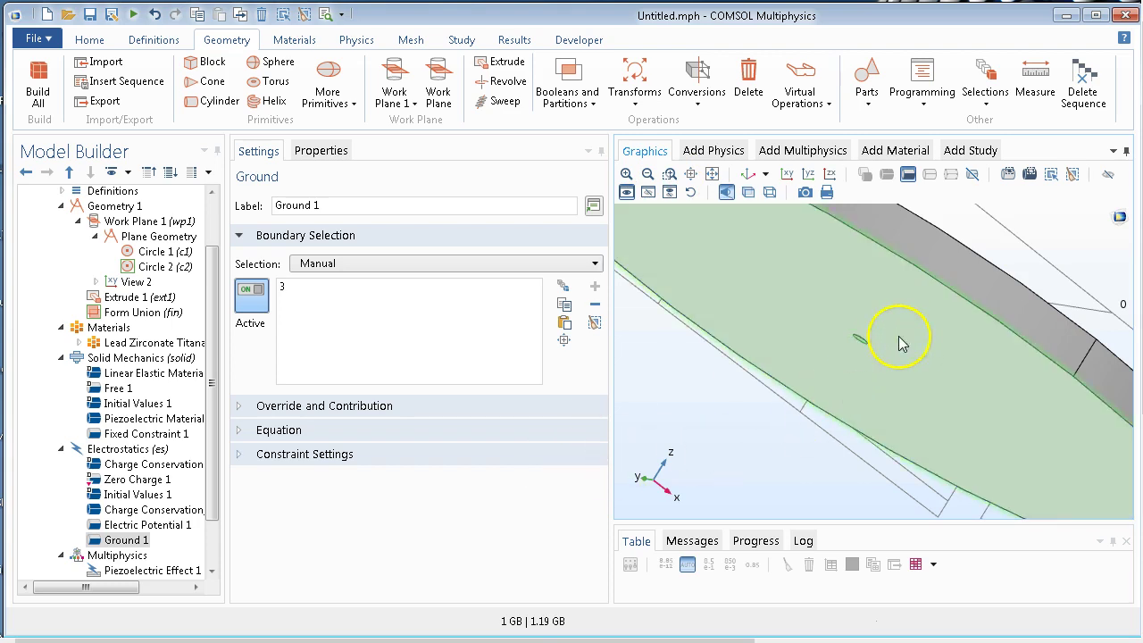
pyautogui.moveTo(895, 334); pyautogui.dragTo(810, 378)
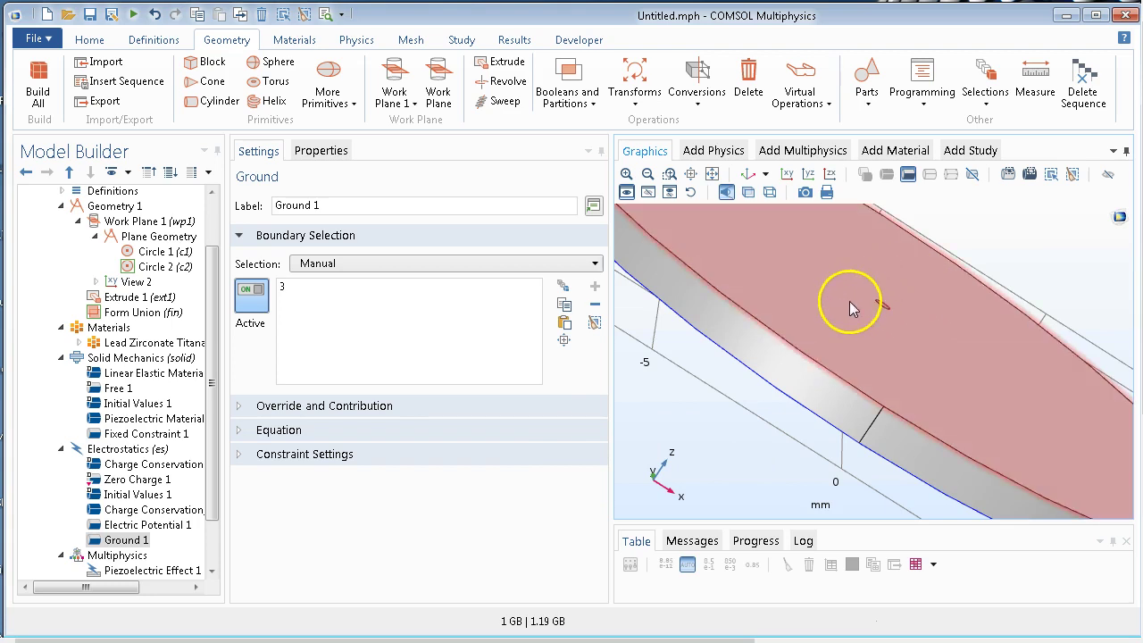
pyautogui.moveTo(849, 301); pyautogui.dragTo(918, 327)
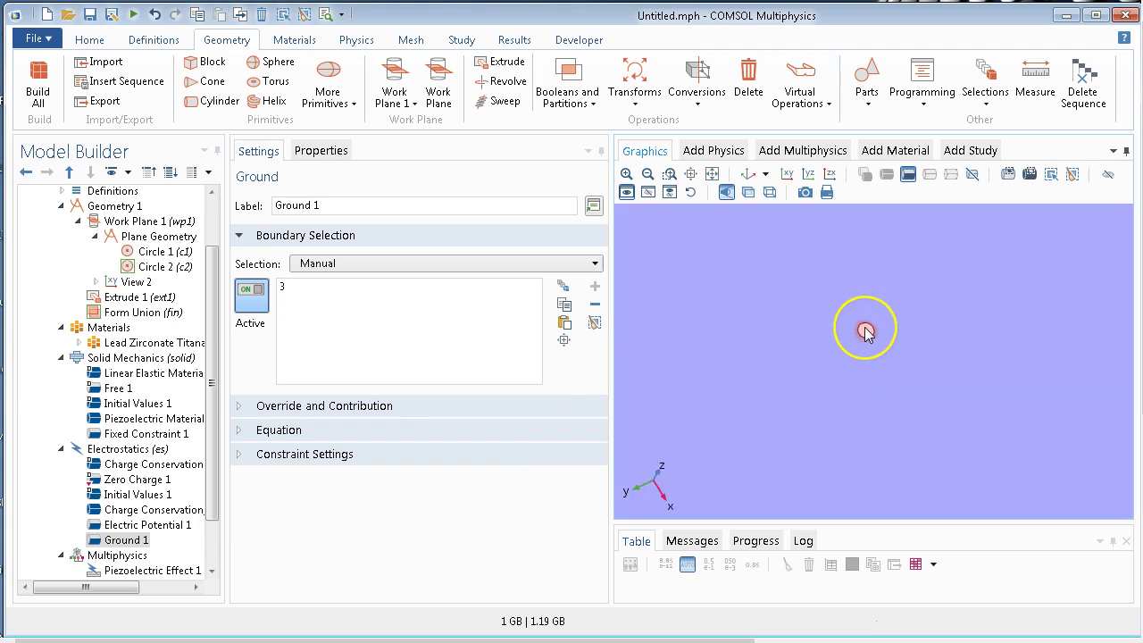
pyautogui.click(865, 332)
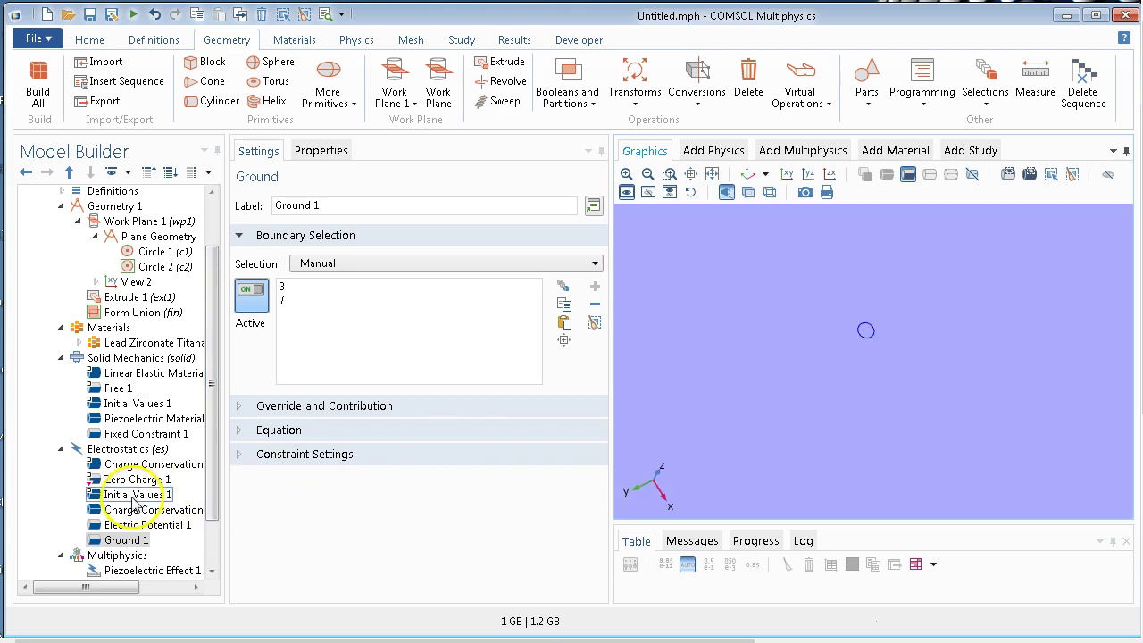
# Add the small central circle on the disc's top face to the Electric Potential boundary selection and check it against the Ground selection
pyautogui.click(119, 525)
pyautogui.moveTo(944, 319); pyautogui.dragTo(905, 311)
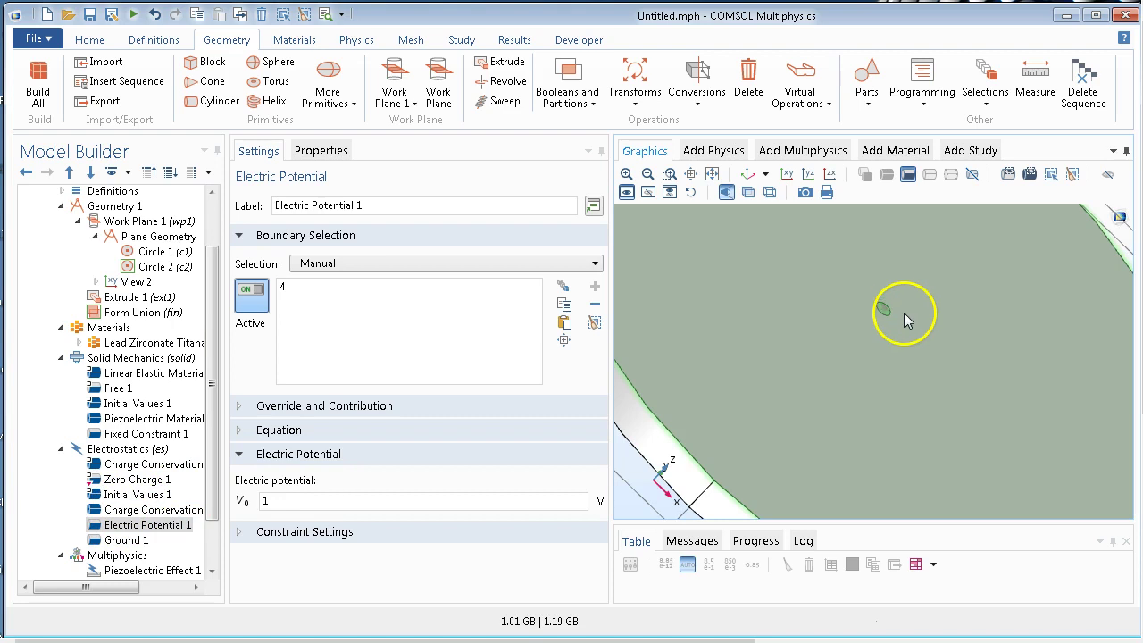
pyautogui.click(882, 315)
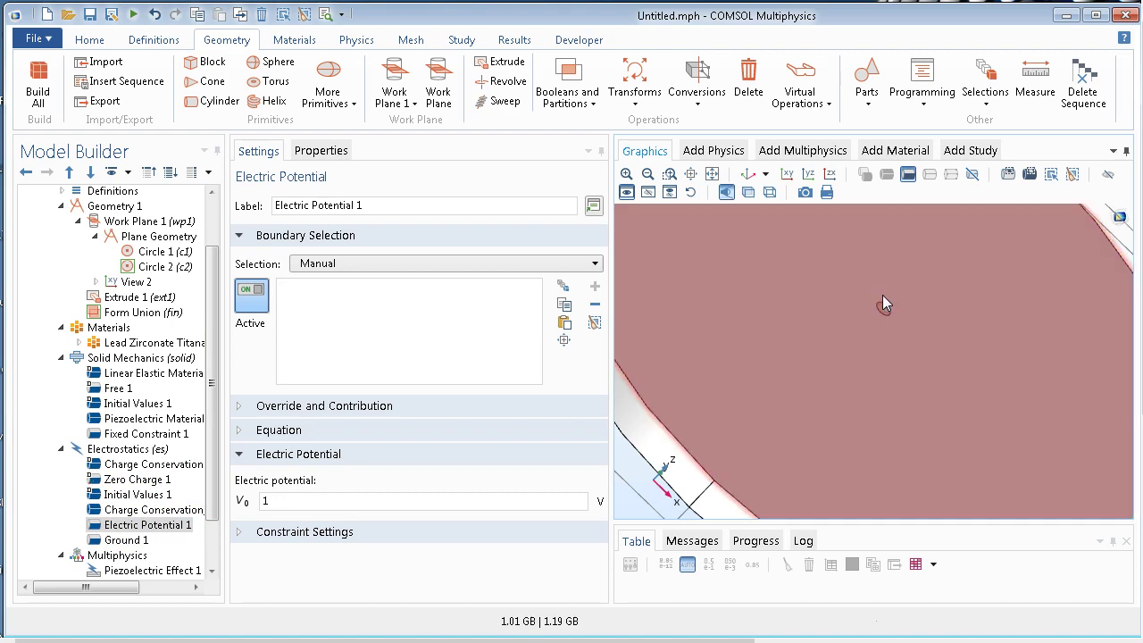
pyautogui.click(882, 307)
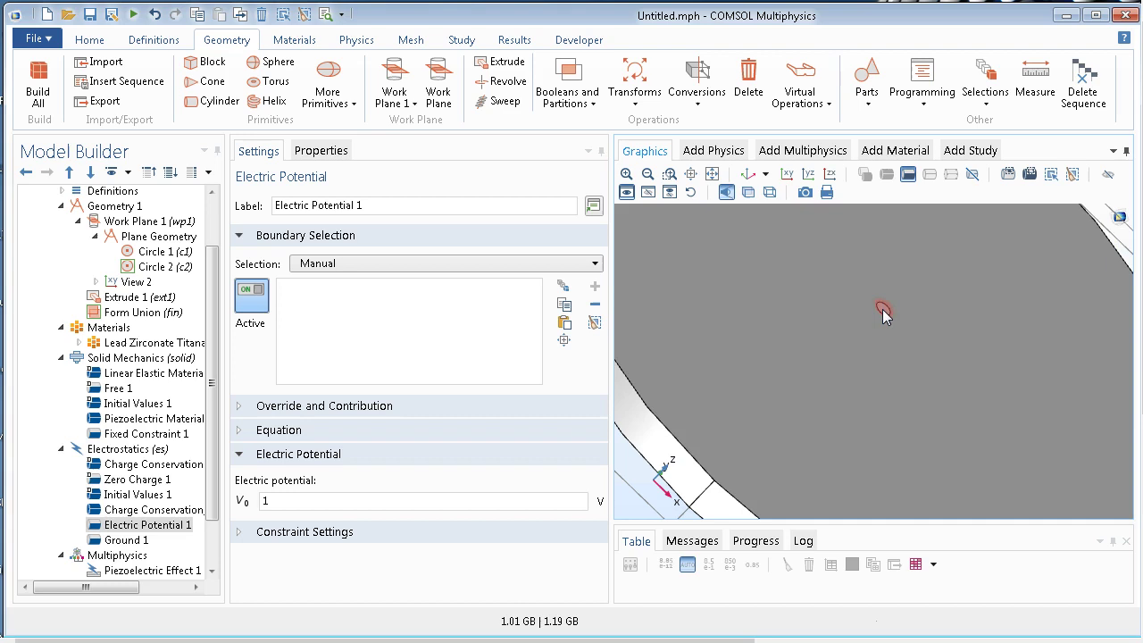
pyautogui.click(728, 345)
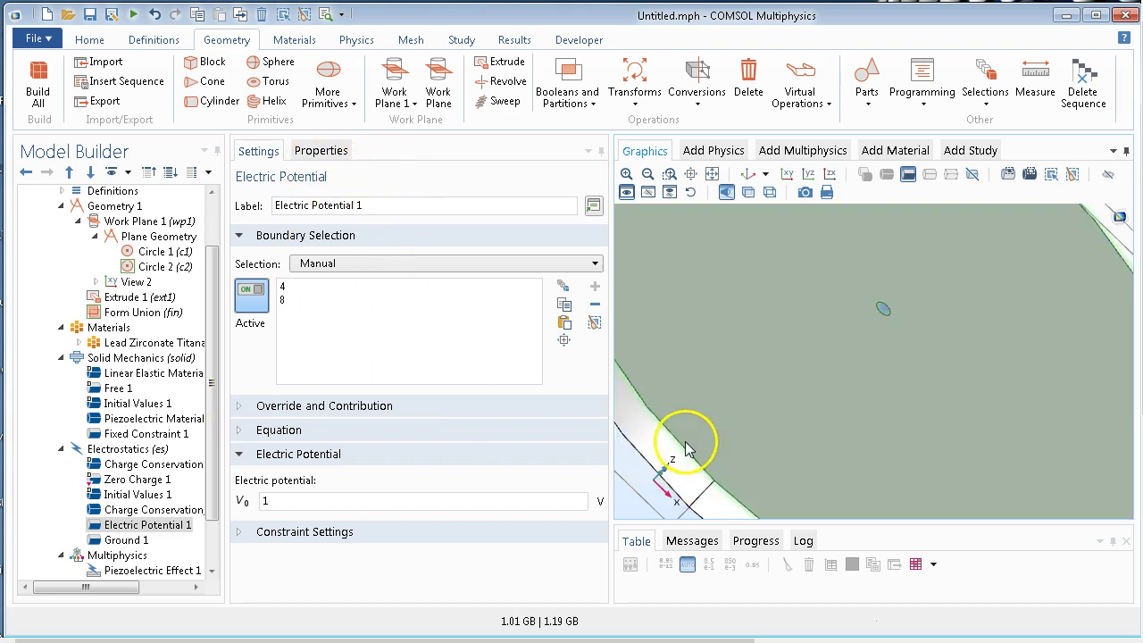
pyautogui.click(125, 540)
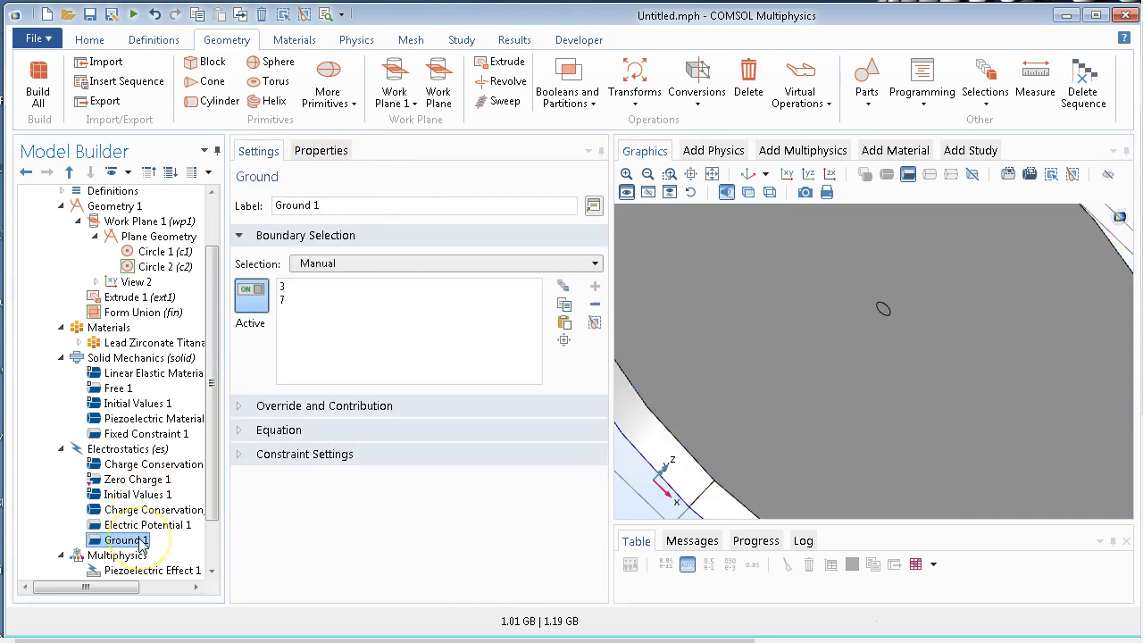
pyautogui.moveTo(867, 298); pyautogui.dragTo(782, 326)
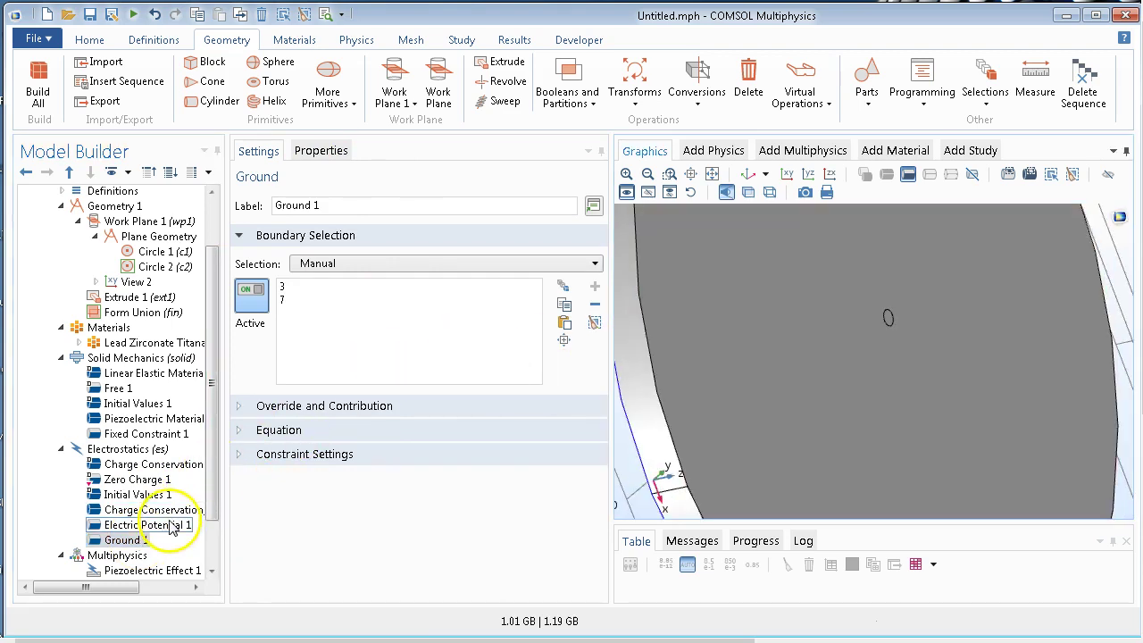
pyautogui.click(147, 525)
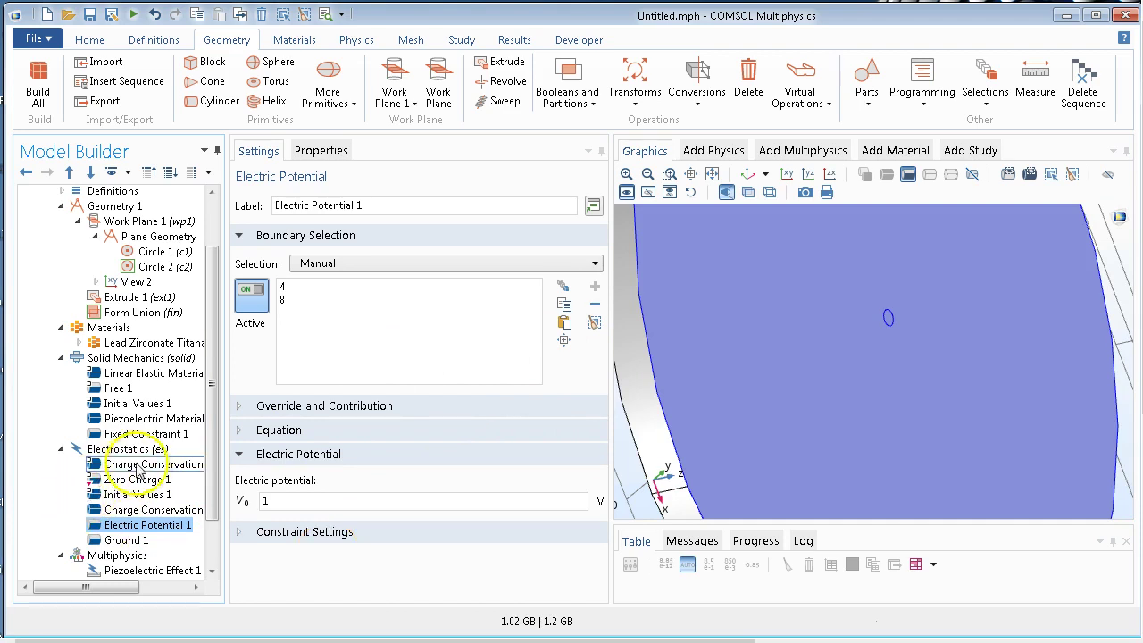
# Set the constitutive relation of the Solid Mechanics piezoelectric material to Strain-charge form
pyautogui.click(171, 420)
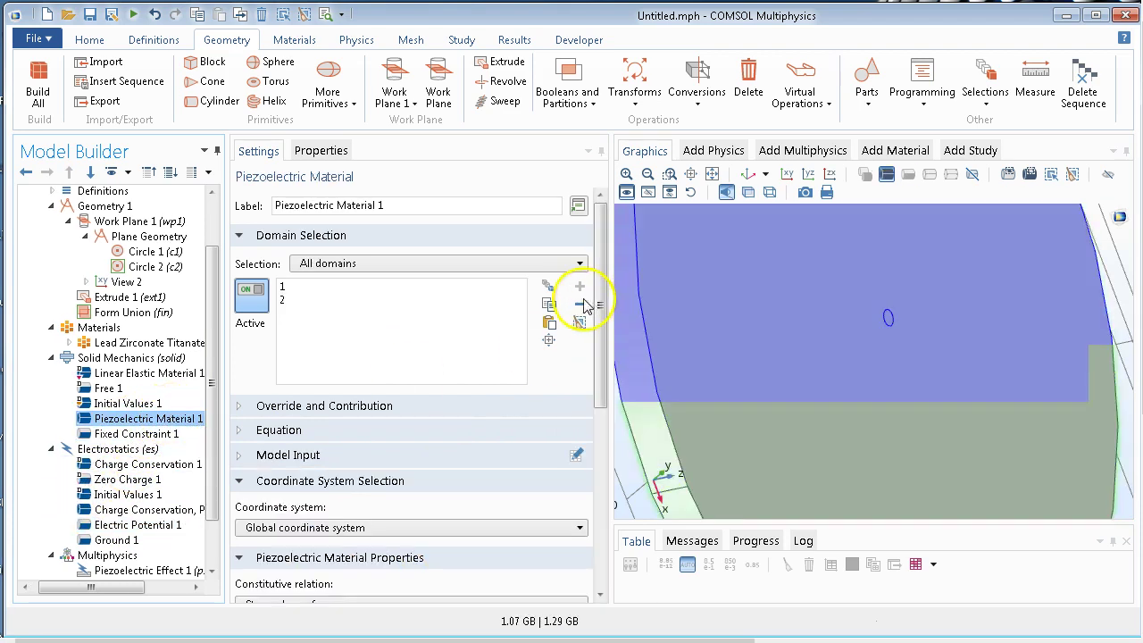
pyautogui.moveTo(602, 308); pyautogui.dragTo(605, 399)
pyautogui.scroll(-3, 509, 403)
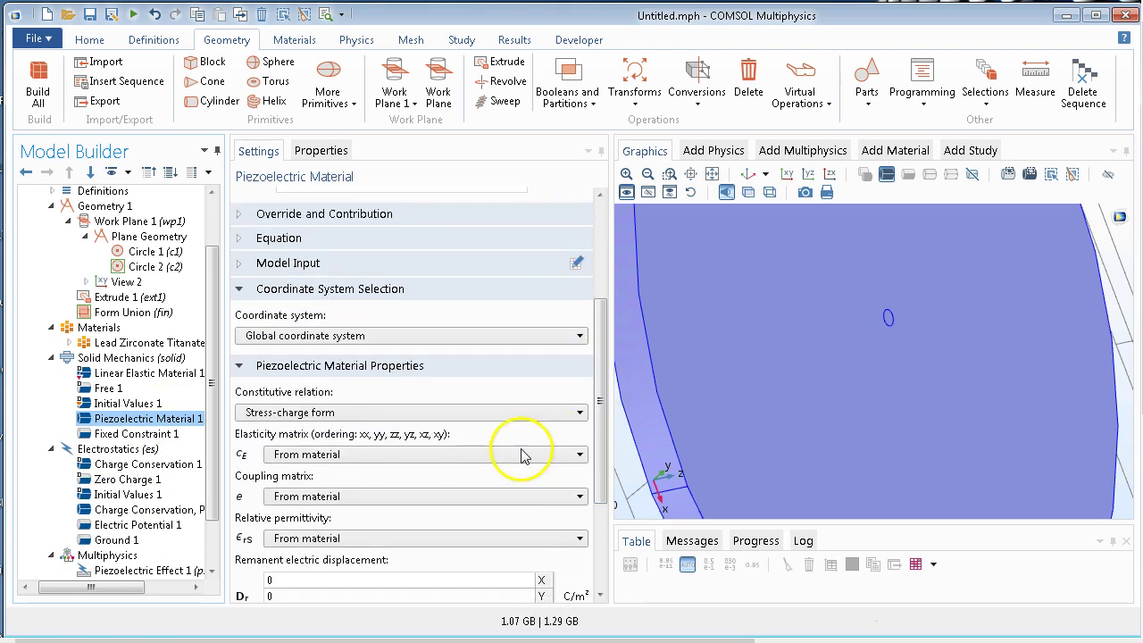
pyautogui.click(514, 413)
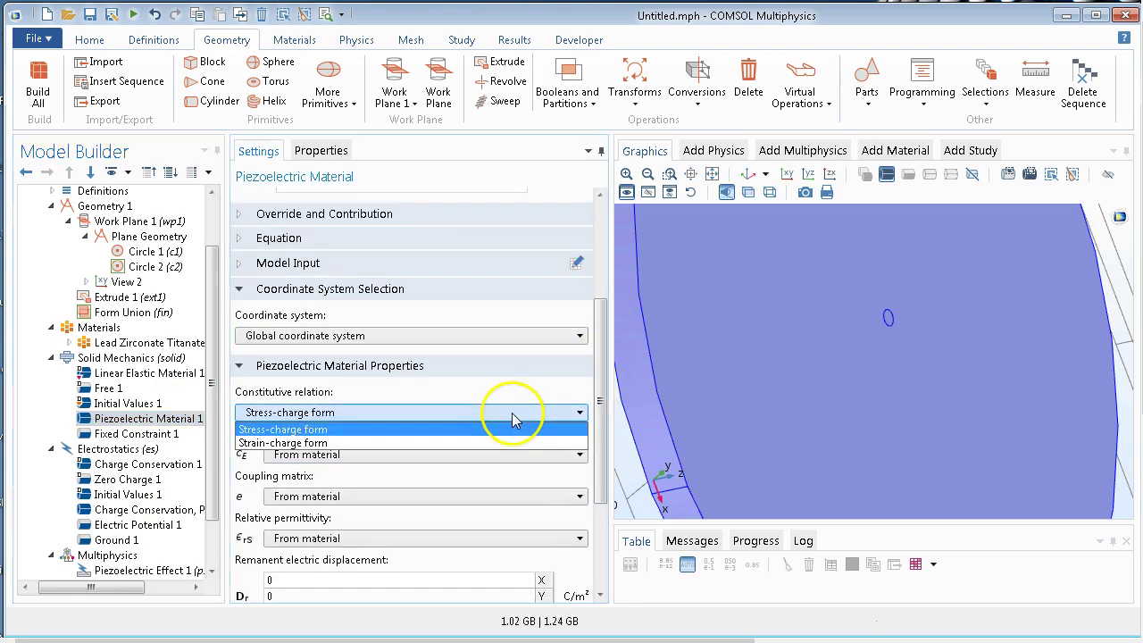
pyautogui.click(462, 443)
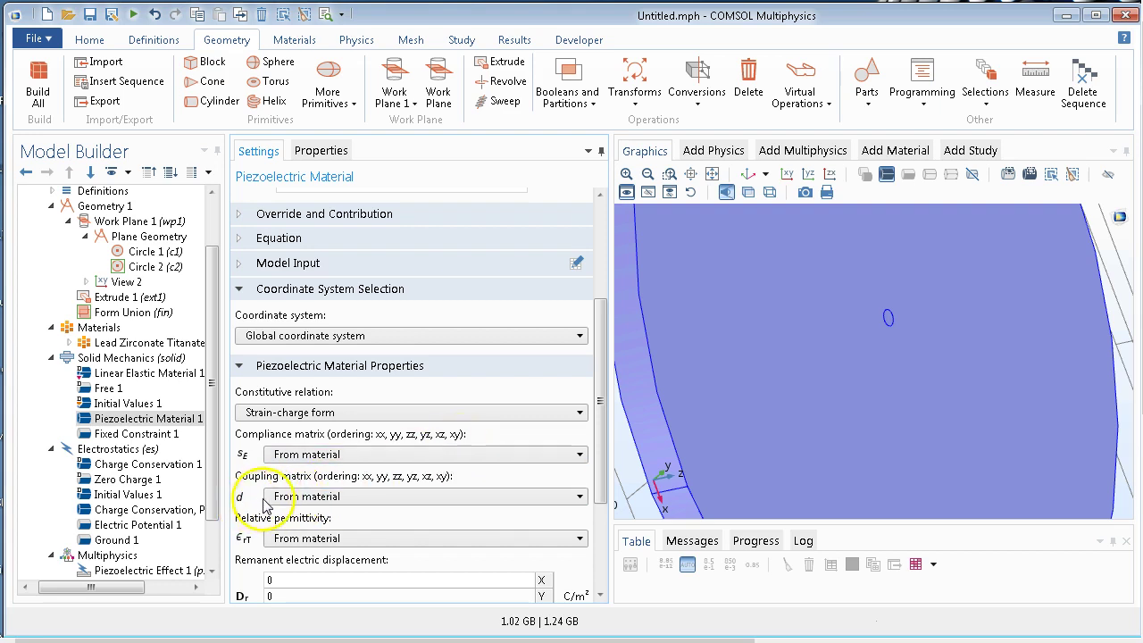
pyautogui.click(300, 412)
pyautogui.click(303, 430)
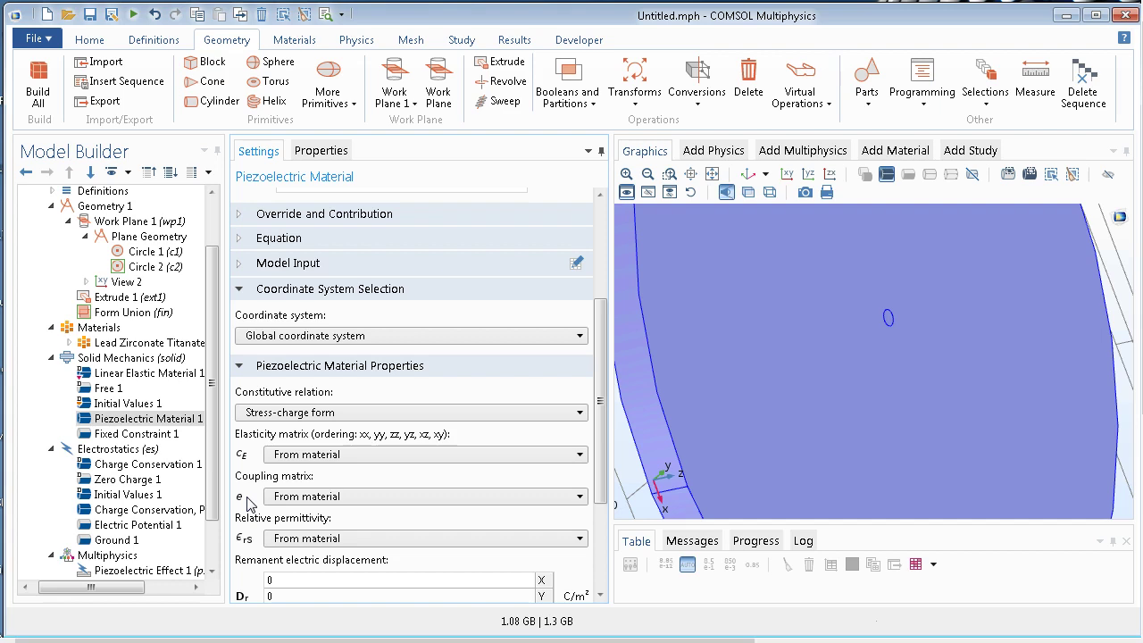
pyautogui.click(308, 412)
pyautogui.click(295, 443)
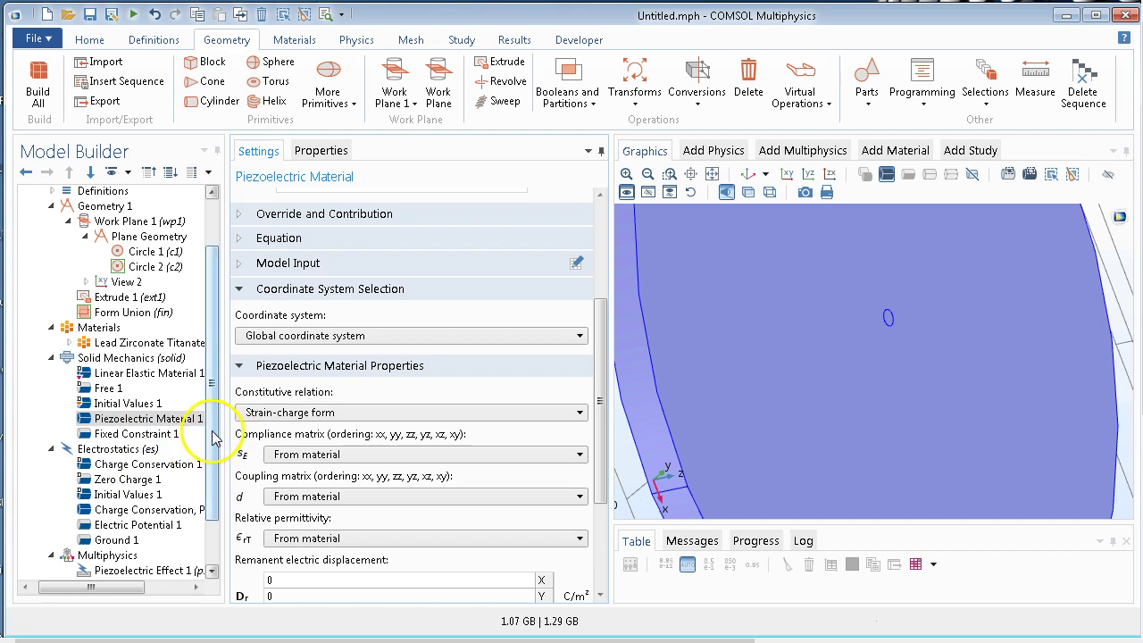
# Examine the coupling matrix entries (dET) of the Lead Zirconate Titanate (PZT-4) material
pyautogui.click(158, 343)
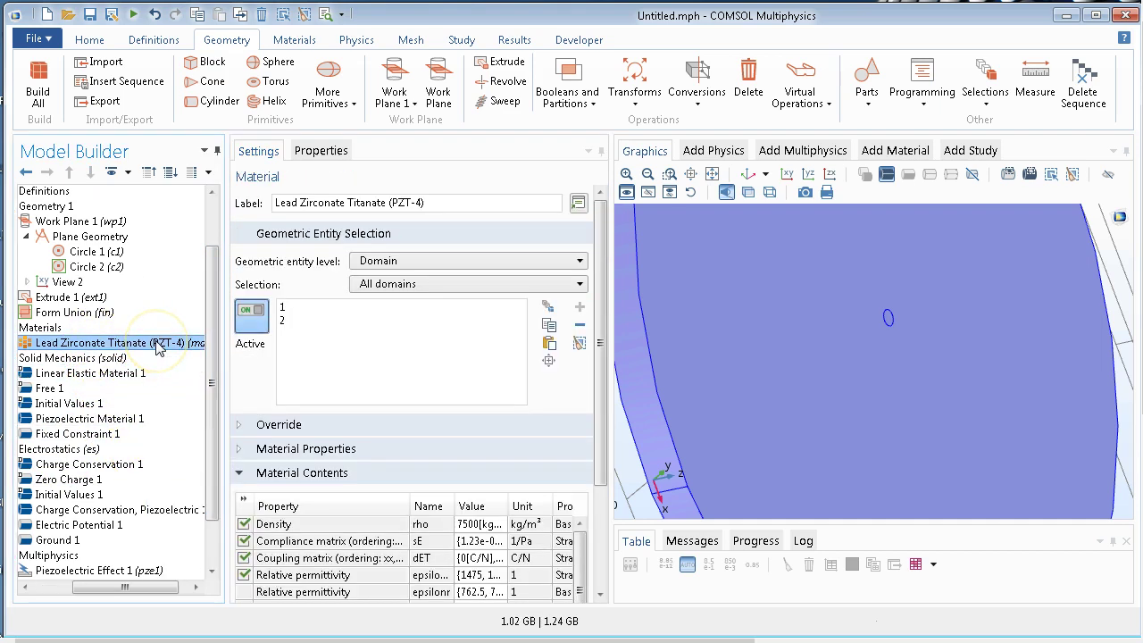
pyautogui.click(485, 561)
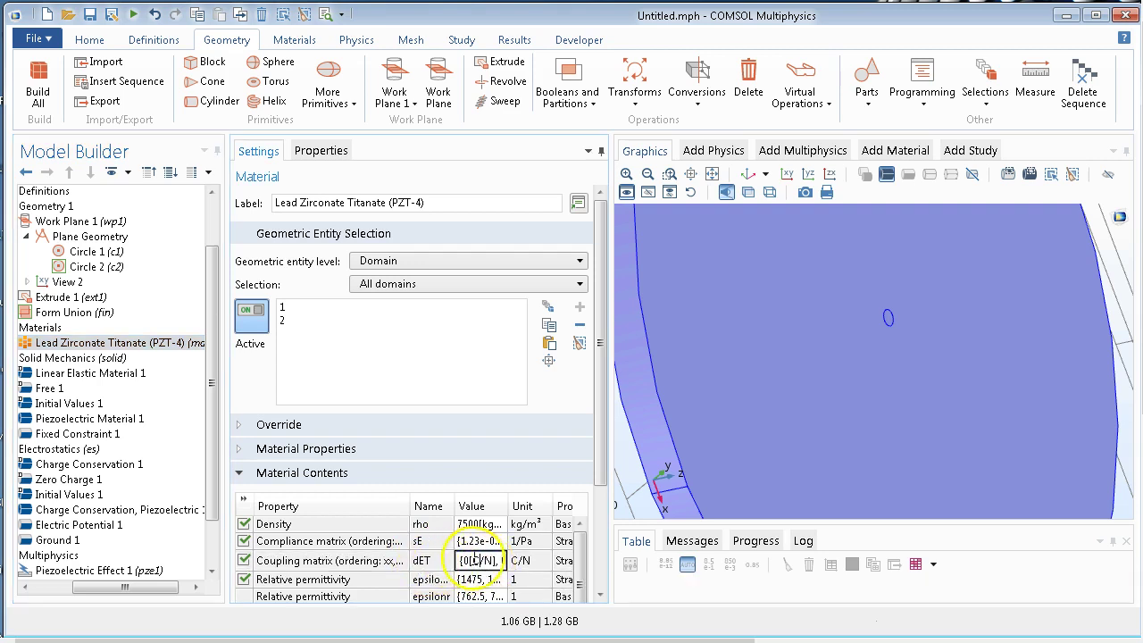
pyautogui.moveTo(498, 559); pyautogui.dragTo(576, 576)
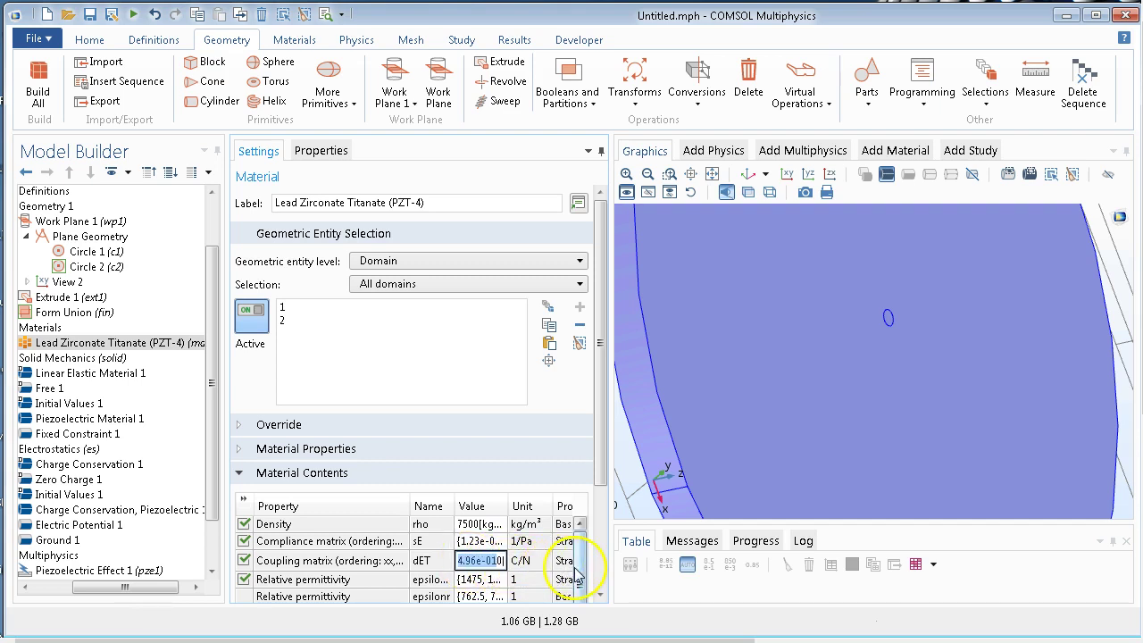
pyautogui.click(489, 560)
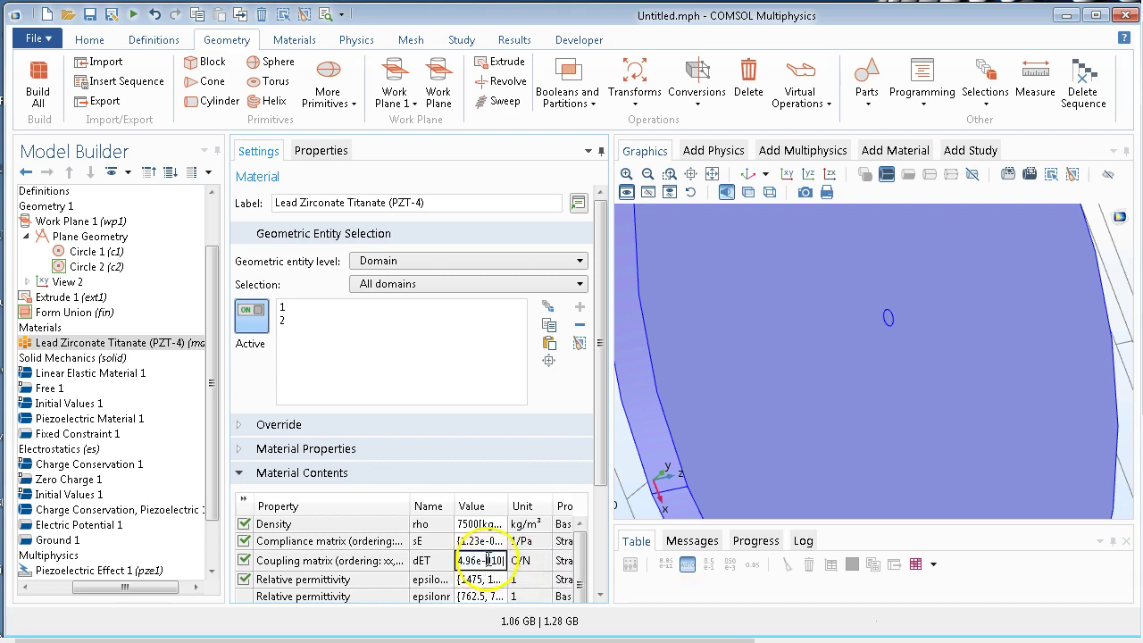
pyautogui.moveTo(479, 560); pyautogui.dragTo(449, 566)
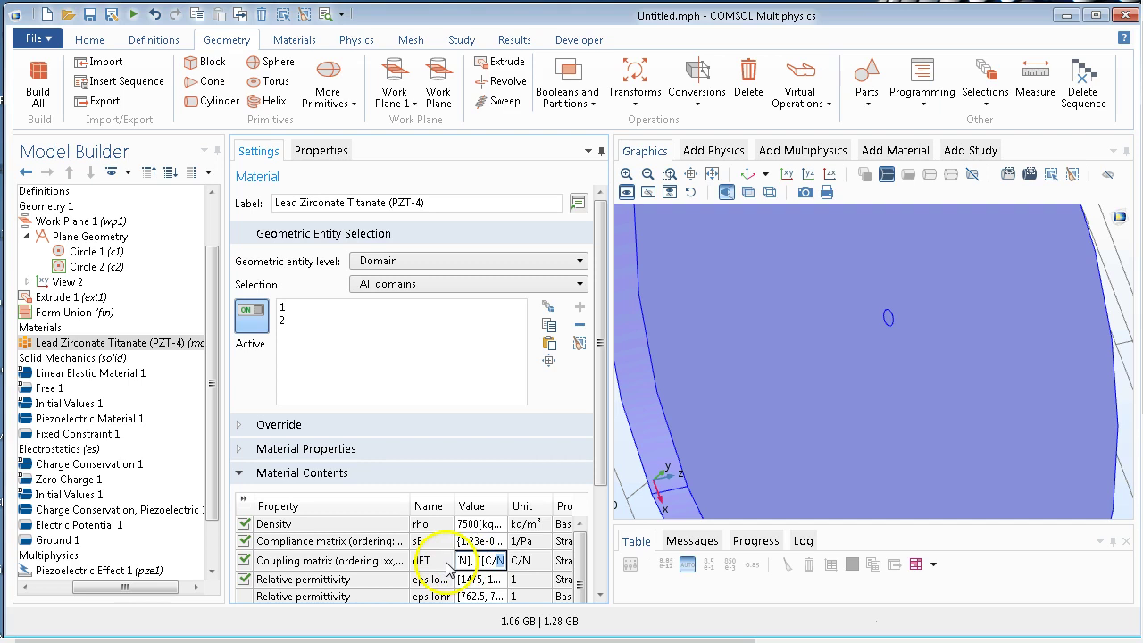
pyautogui.click(487, 560)
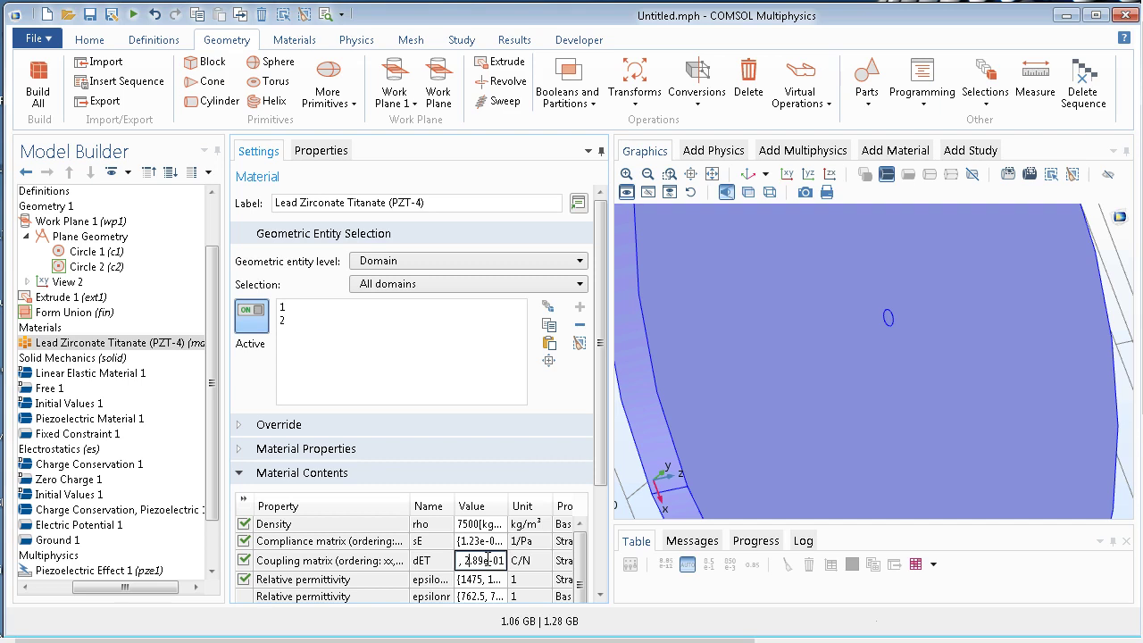
# Set the physics-controlled mesh's element size to Extra fine, build the mesh and inspect it on the disc
pyautogui.scroll(-2, 195, 536)
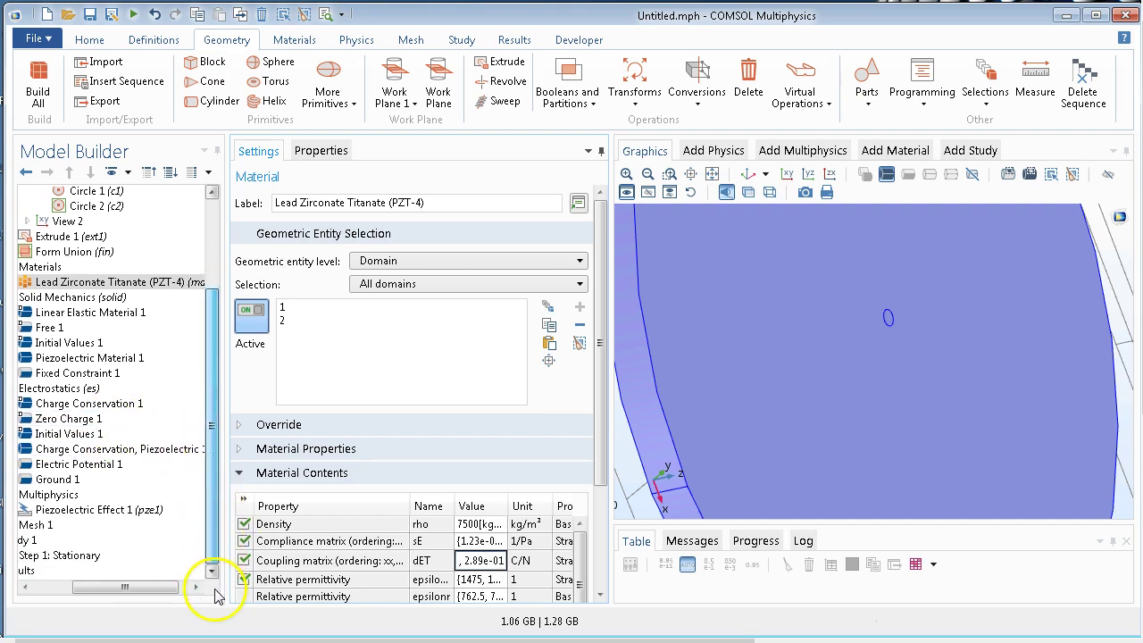
pyautogui.moveTo(128, 587); pyautogui.dragTo(90, 588)
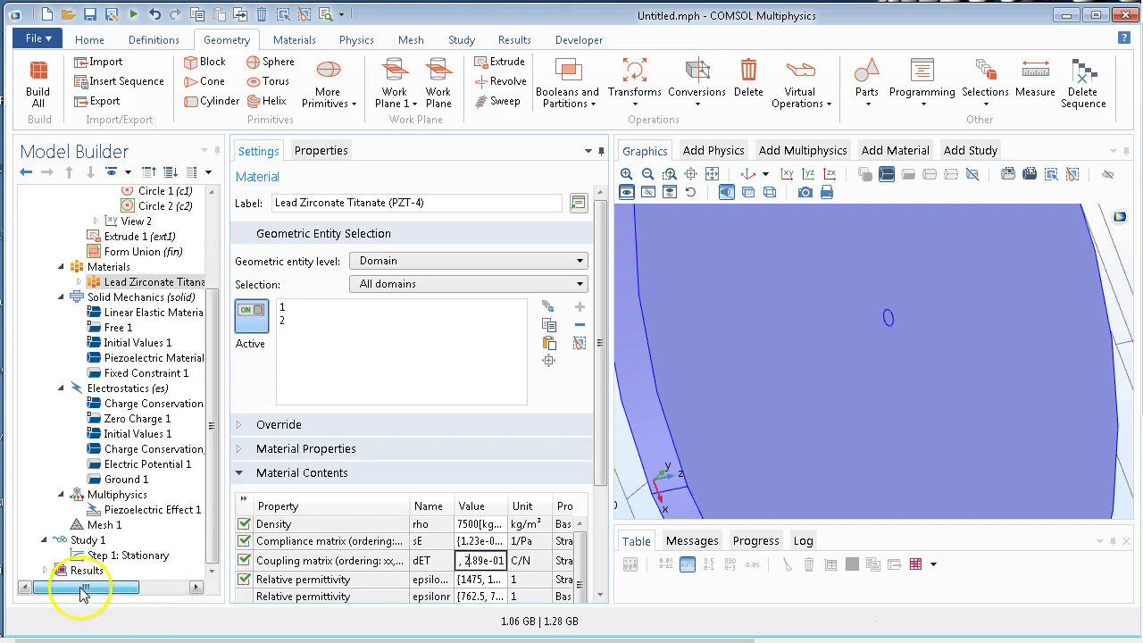
pyautogui.click(103, 525)
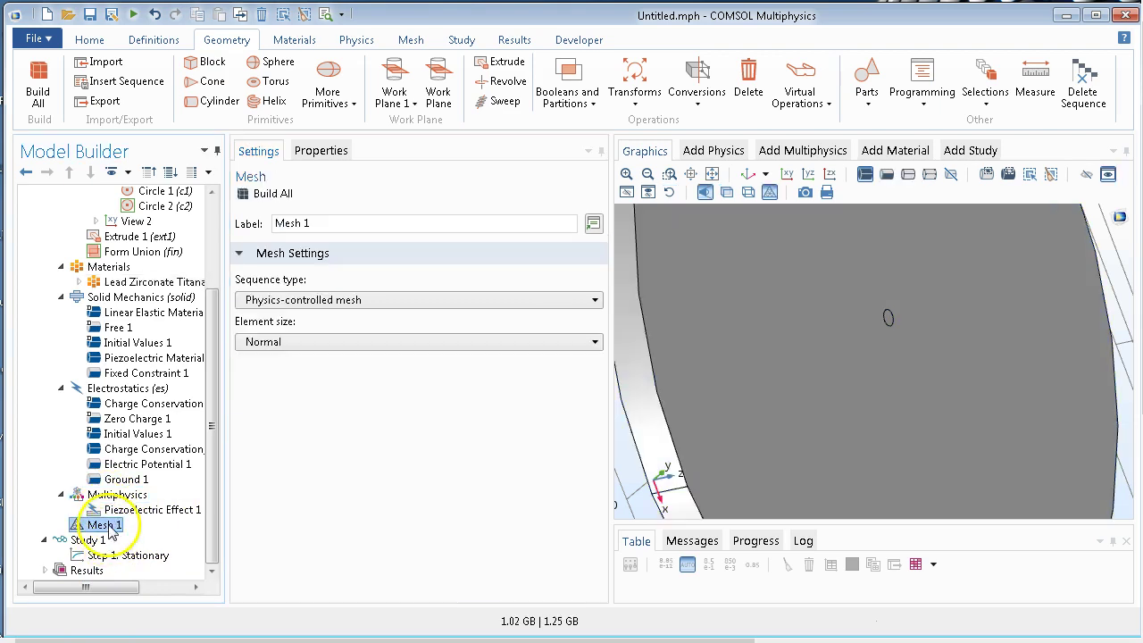
pyautogui.click(288, 345)
pyautogui.click(284, 373)
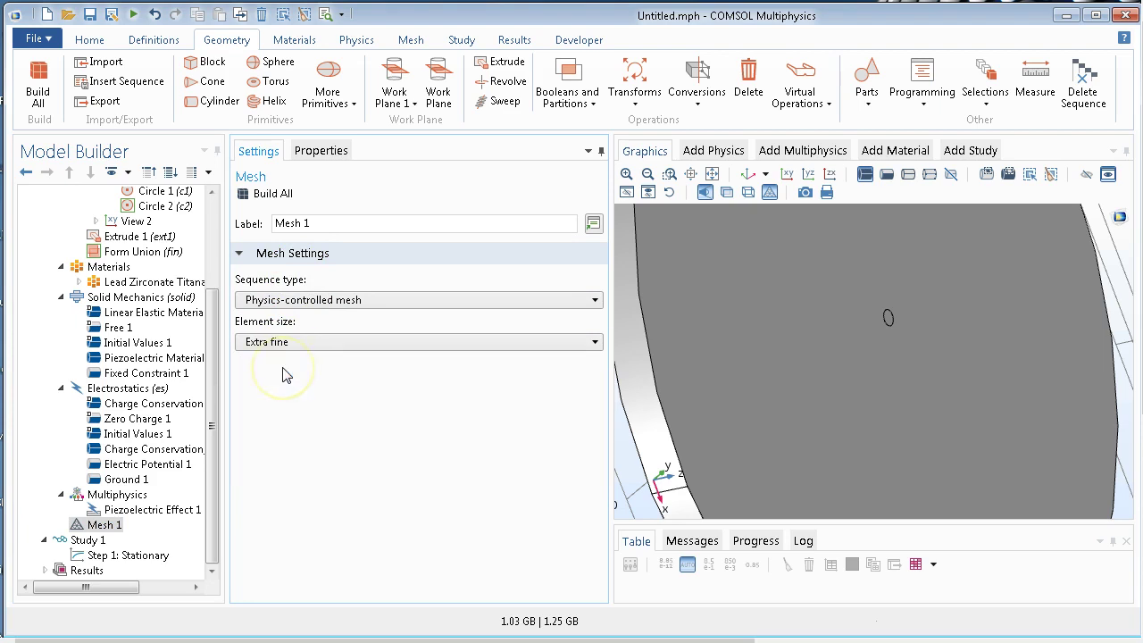
pyautogui.click(269, 198)
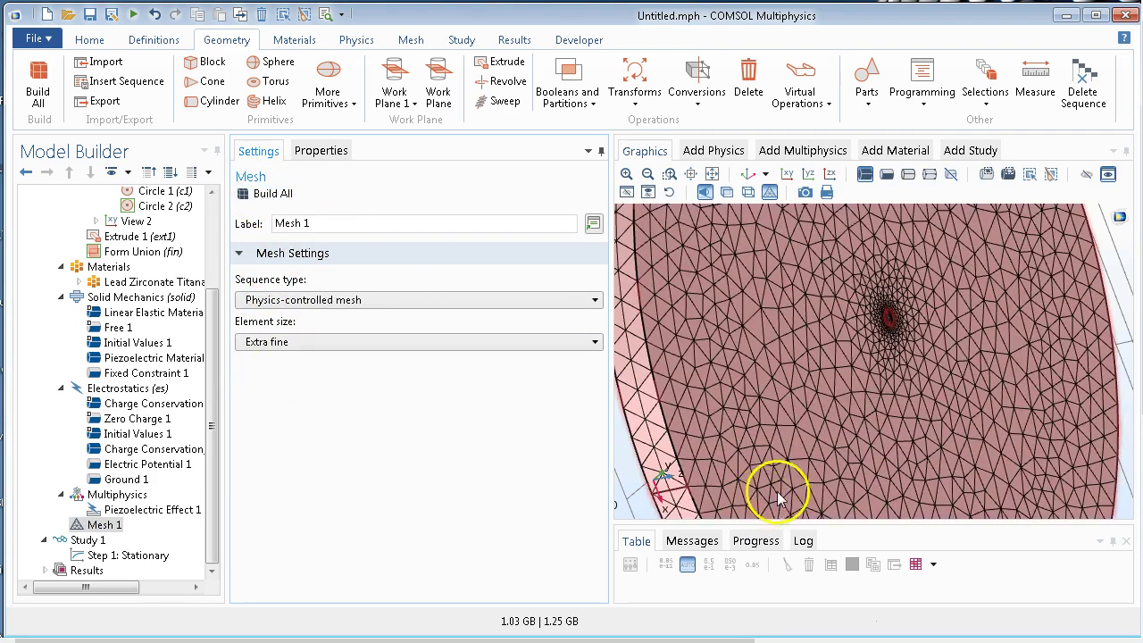
pyautogui.moveTo(773, 485); pyautogui.dragTo(734, 268)
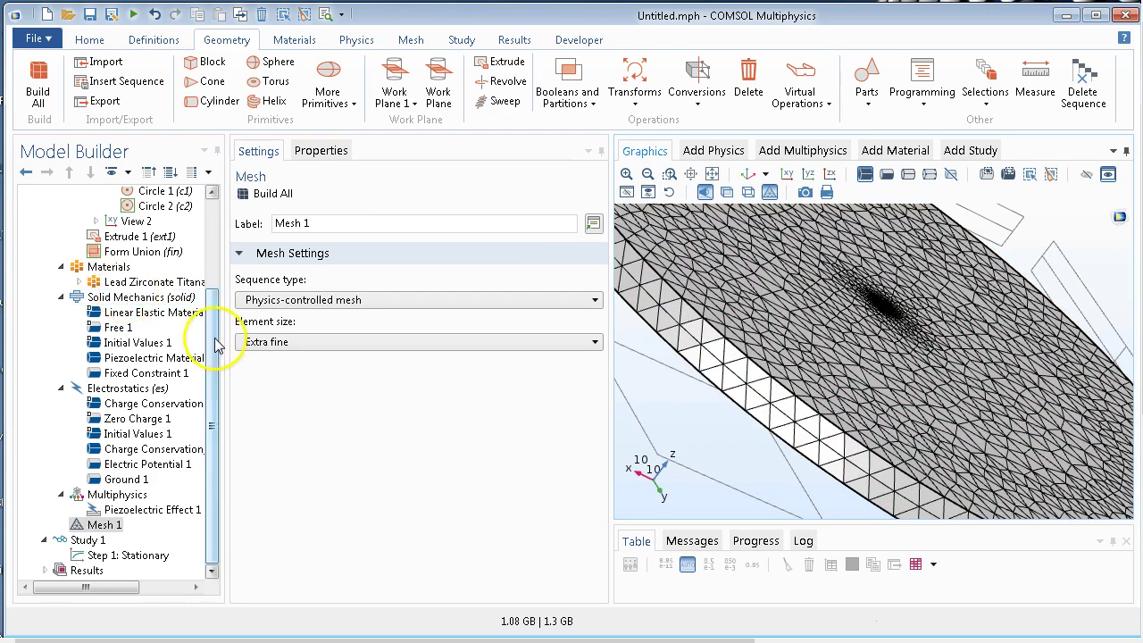
# Set the disc's extrusion distance to 10 mm, rebuild all geometry objects and view the whole disc
pyautogui.moveTo(214, 344); pyautogui.dragTo(189, 199)
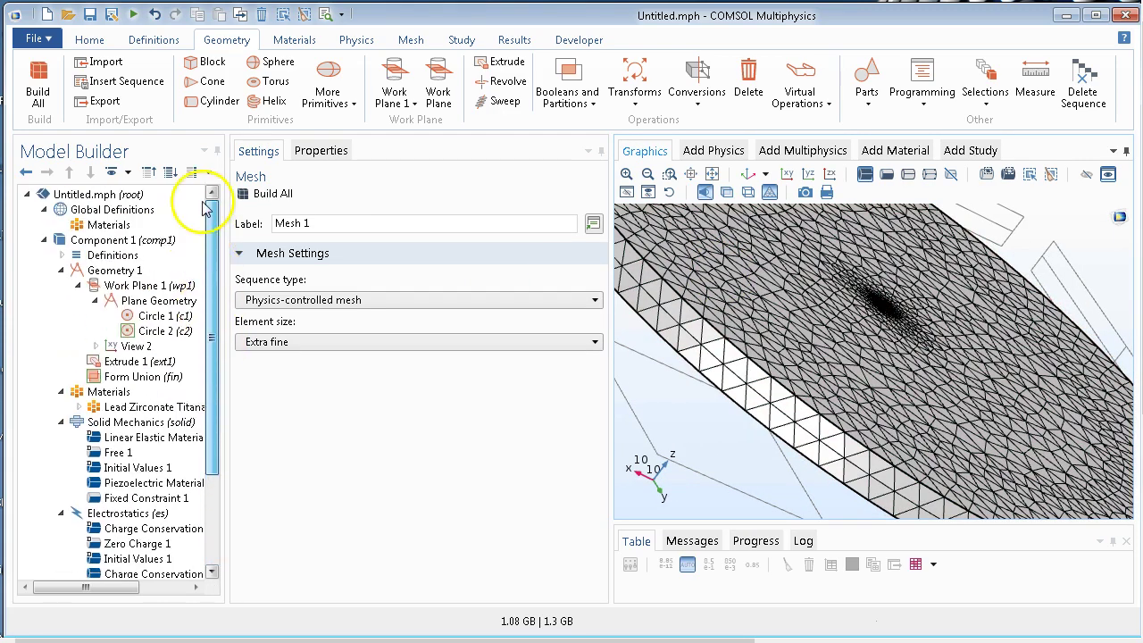
pyautogui.click(143, 362)
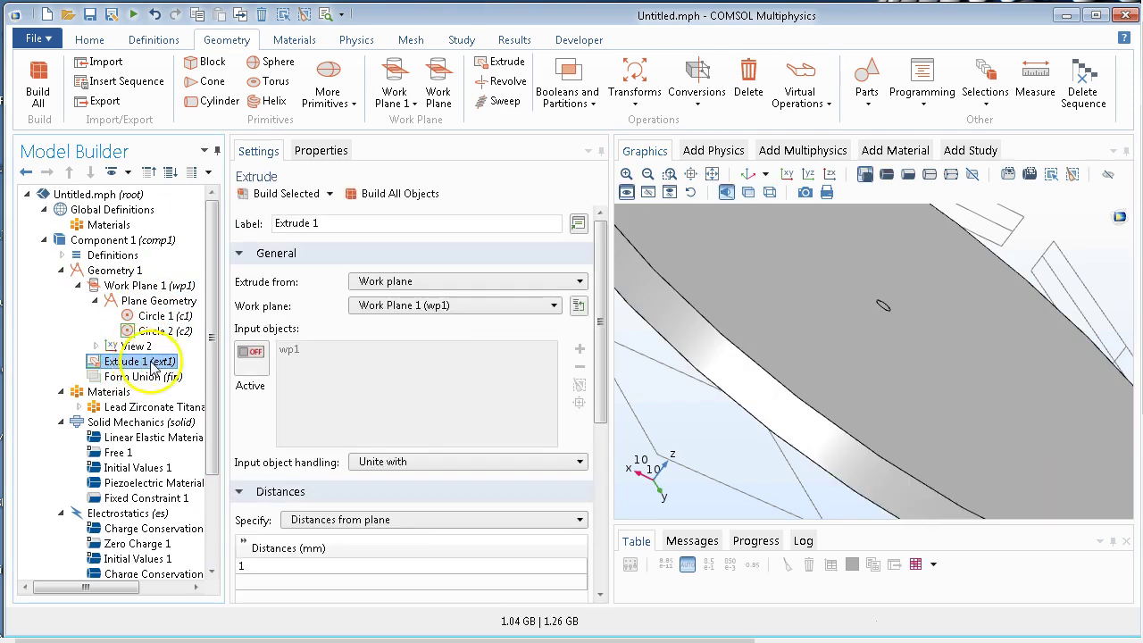
pyautogui.click(296, 566)
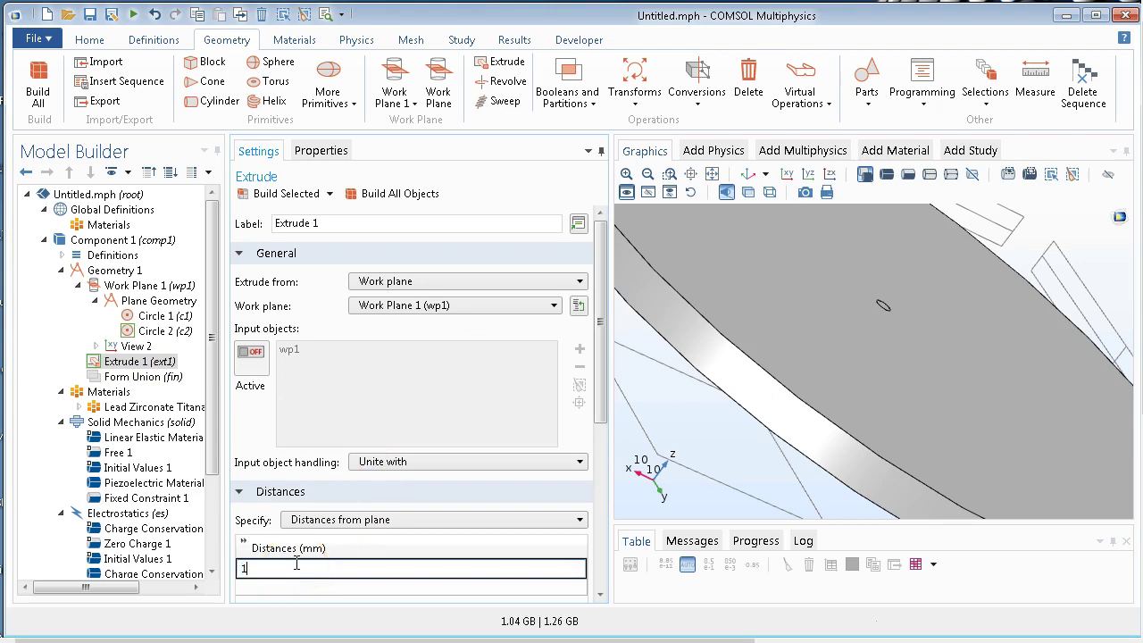
pyautogui.write('10')
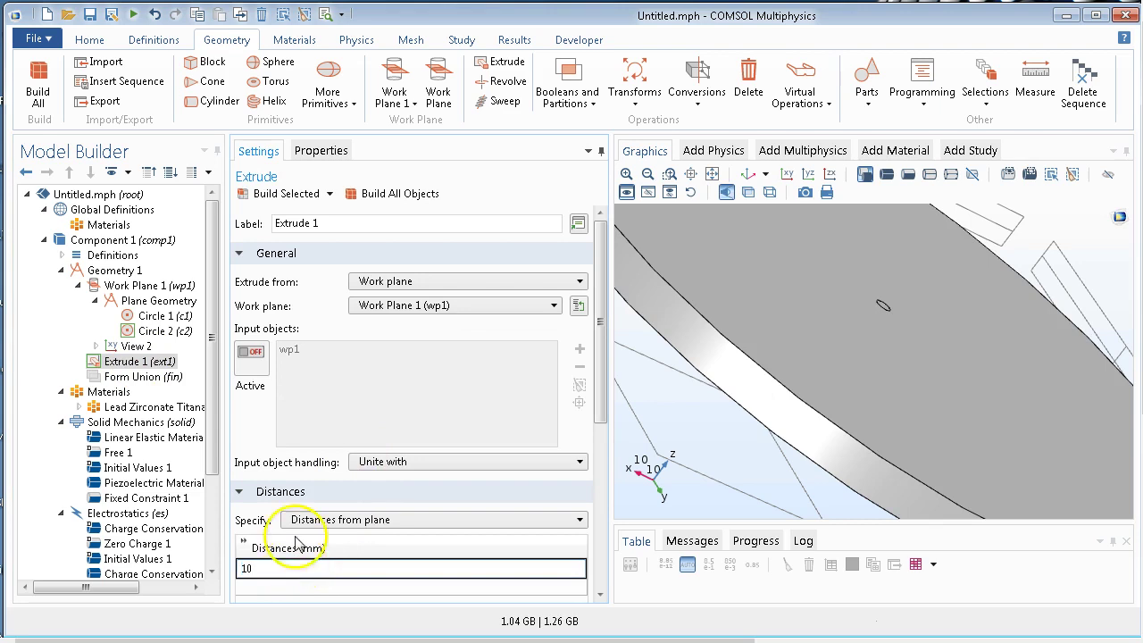
pyautogui.click(378, 197)
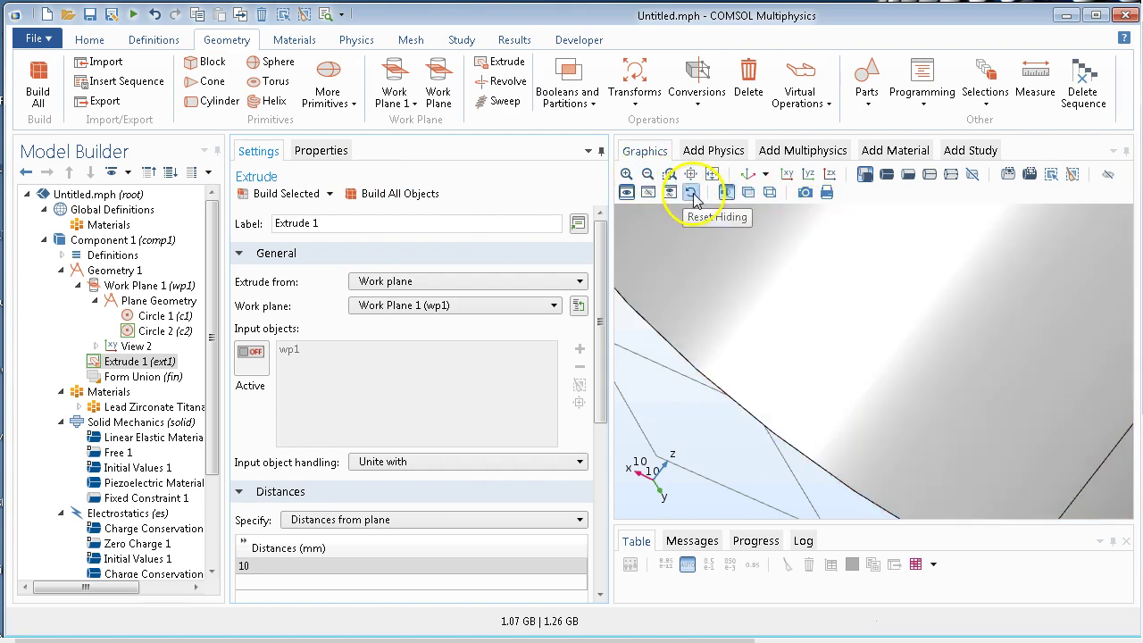
pyautogui.click(712, 175)
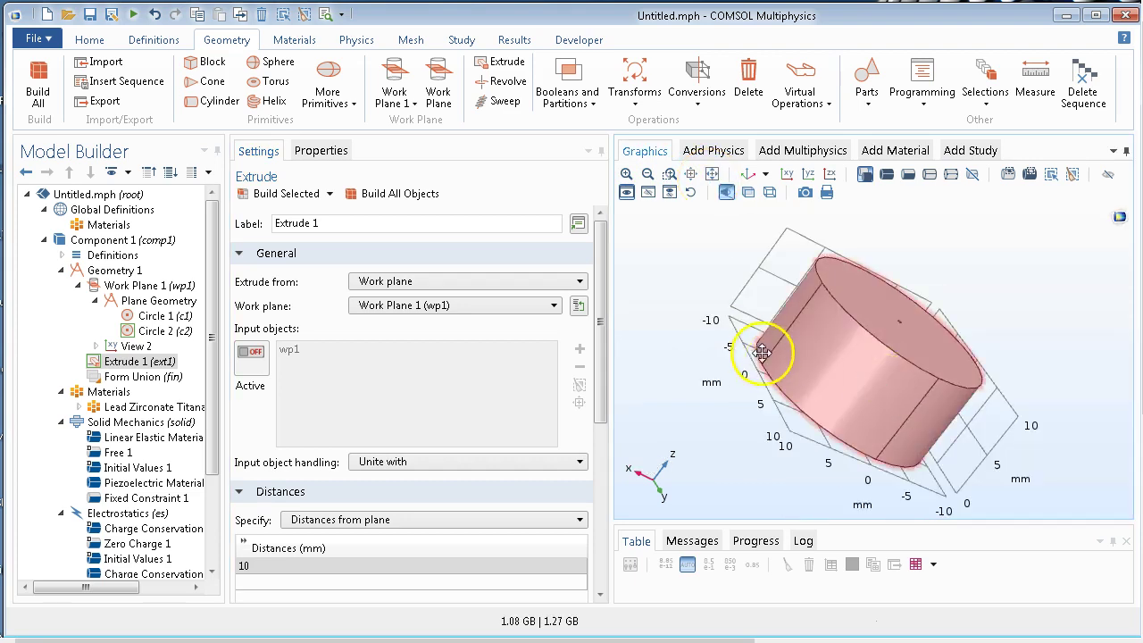
pyautogui.moveTo(752, 343); pyautogui.dragTo(438, 364)
# Build the physics-controlled Extra fine mesh on the 10 mm thick disc
pyautogui.moveTo(212, 357); pyautogui.dragTo(198, 532)
pyautogui.click(85, 552)
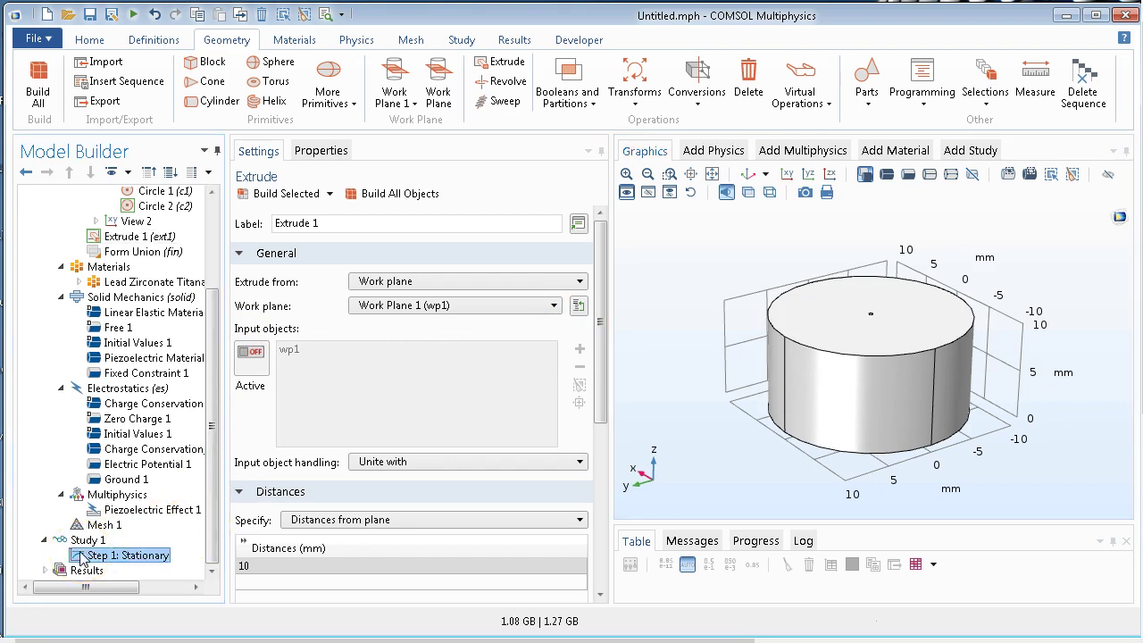
pyautogui.click(84, 525)
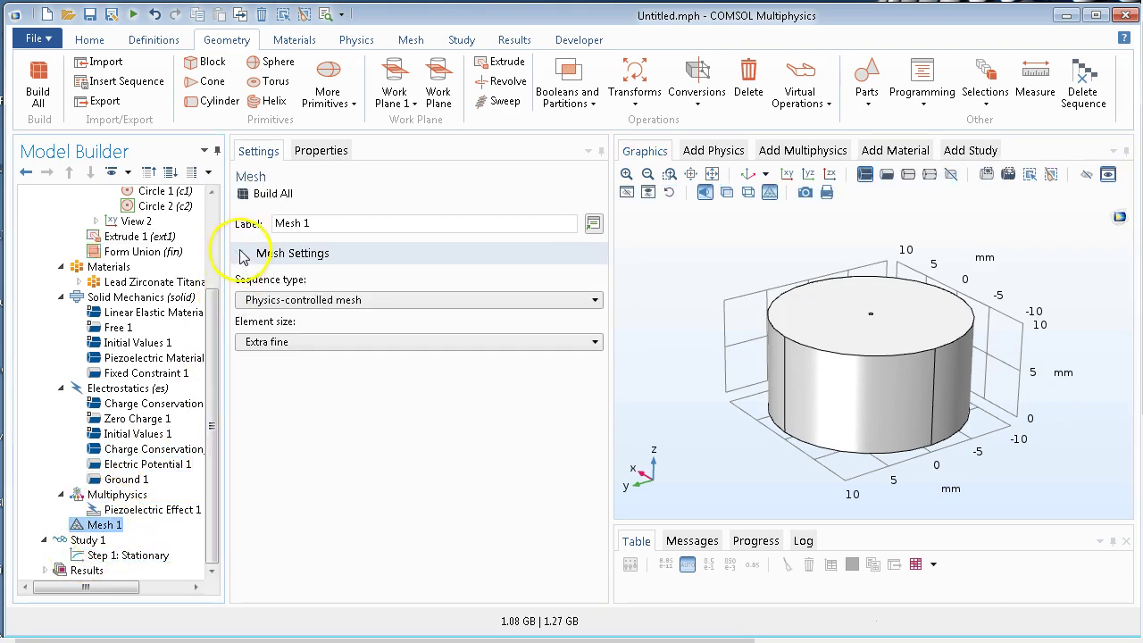
pyautogui.click(291, 196)
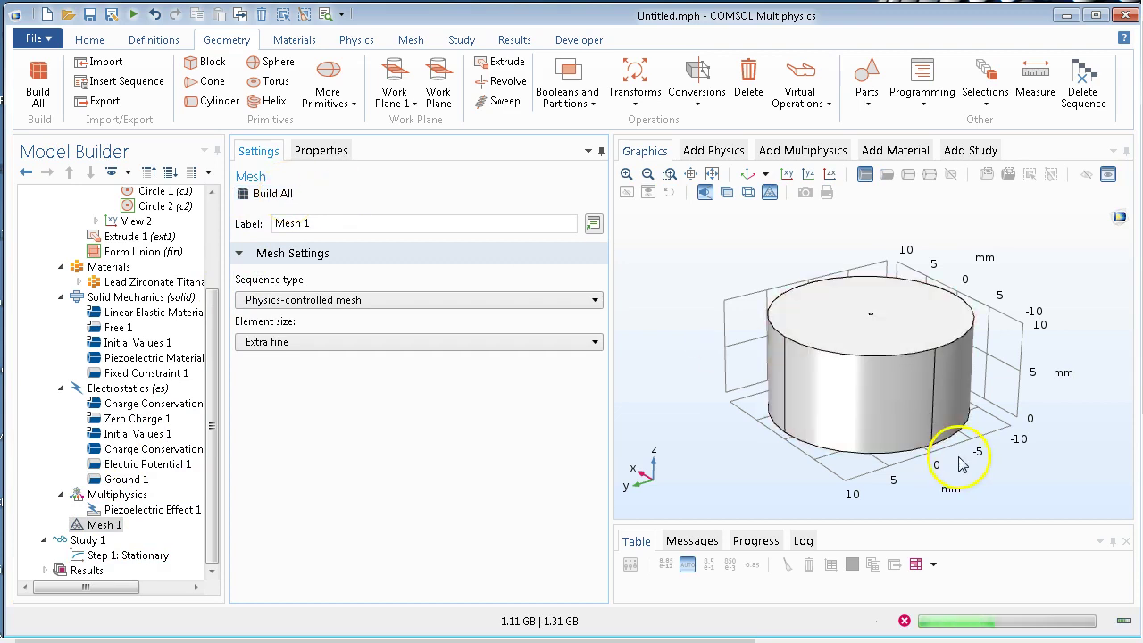
# Set the physics-controlled mesh's element size to Normal and rebuild the disc's mesh
pyautogui.click(333, 347)
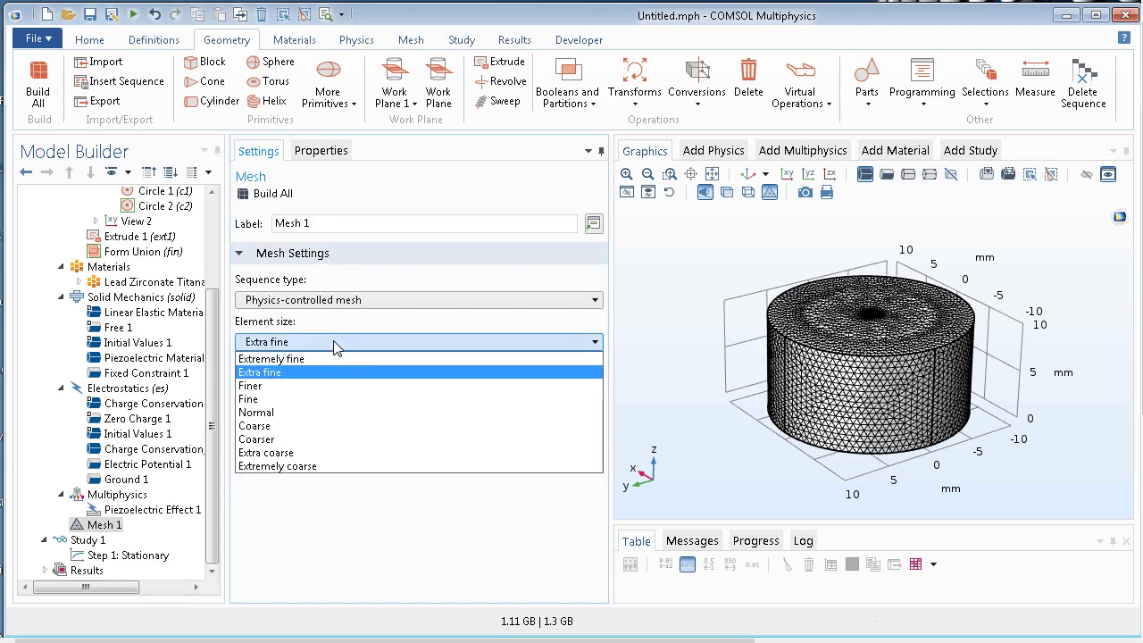
pyautogui.click(291, 414)
pyautogui.click(279, 203)
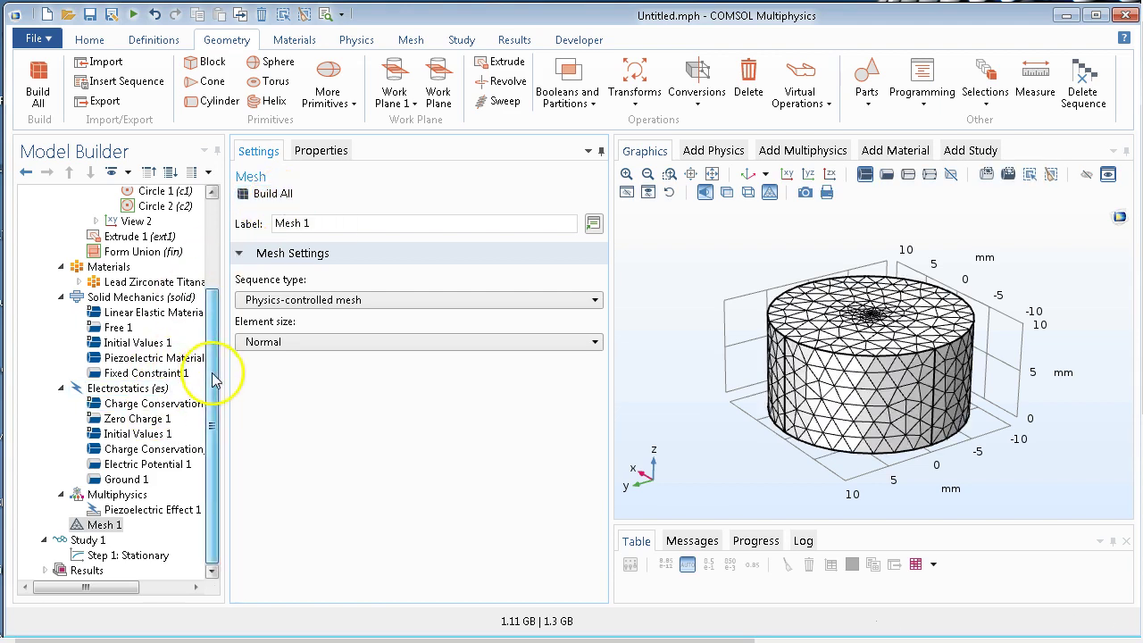
# Compute the stationary study and inspect the von Mises stress plot around the fixed centre of the disc's underside
pyautogui.click(93, 539)
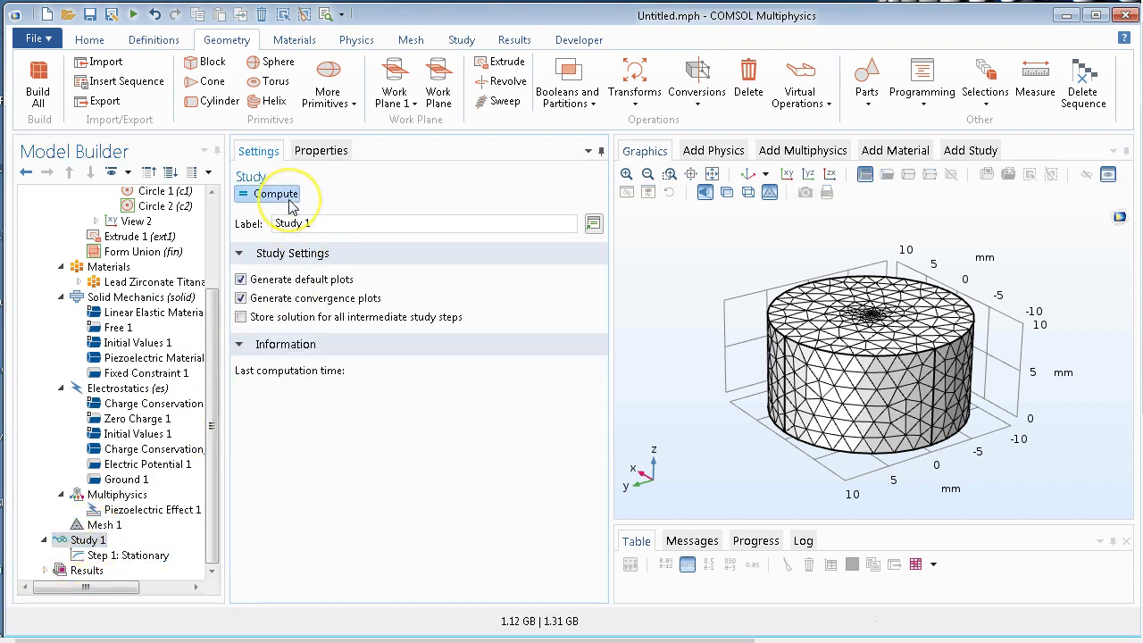
pyautogui.click(275, 194)
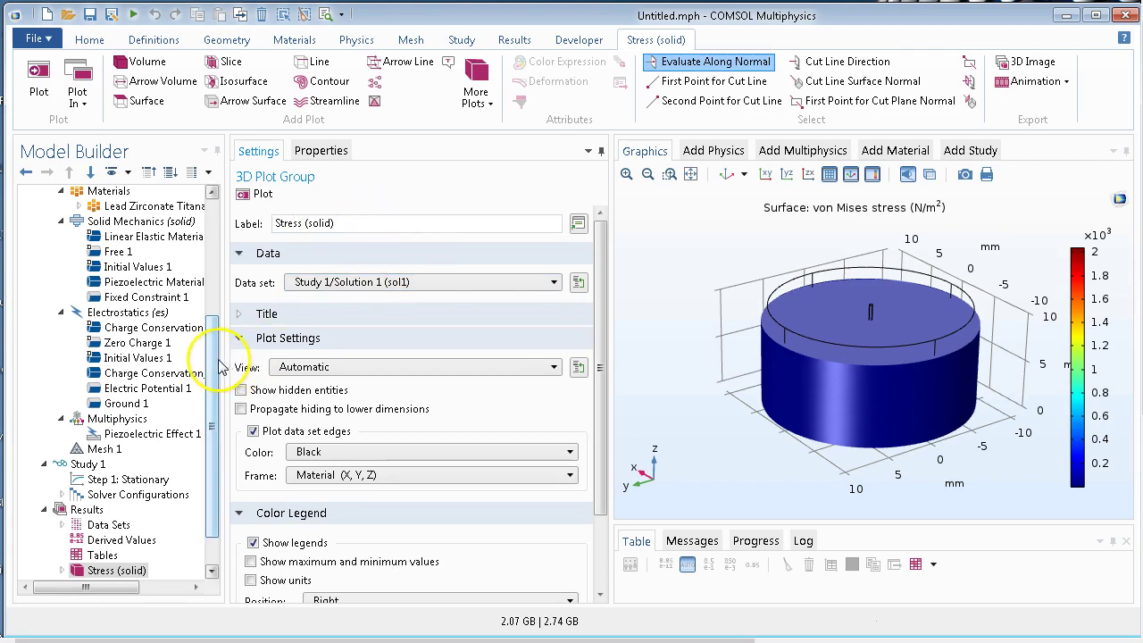
pyautogui.scroll(-1, 214, 366)
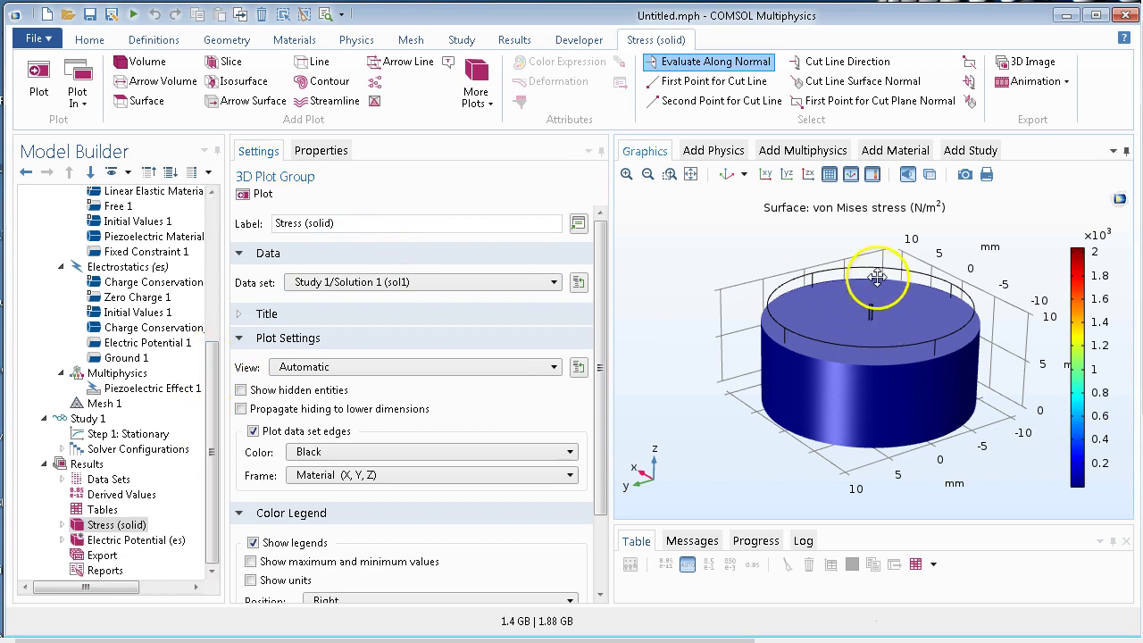
pyautogui.moveTo(867, 265); pyautogui.dragTo(842, 200)
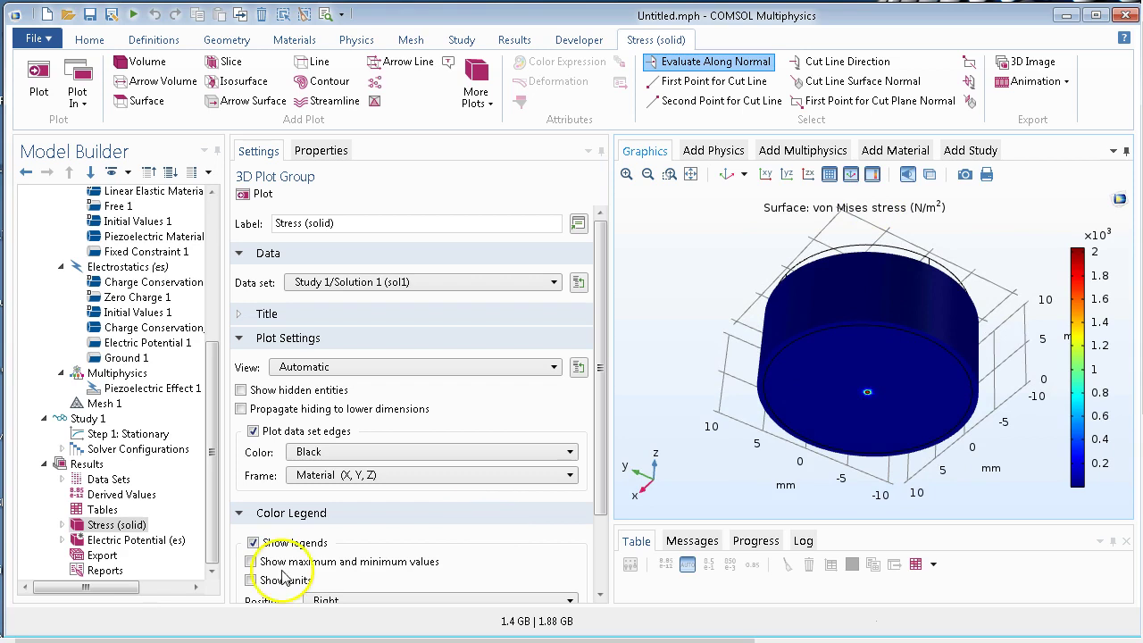
pyautogui.moveTo(687, 500); pyautogui.dragTo(837, 290)
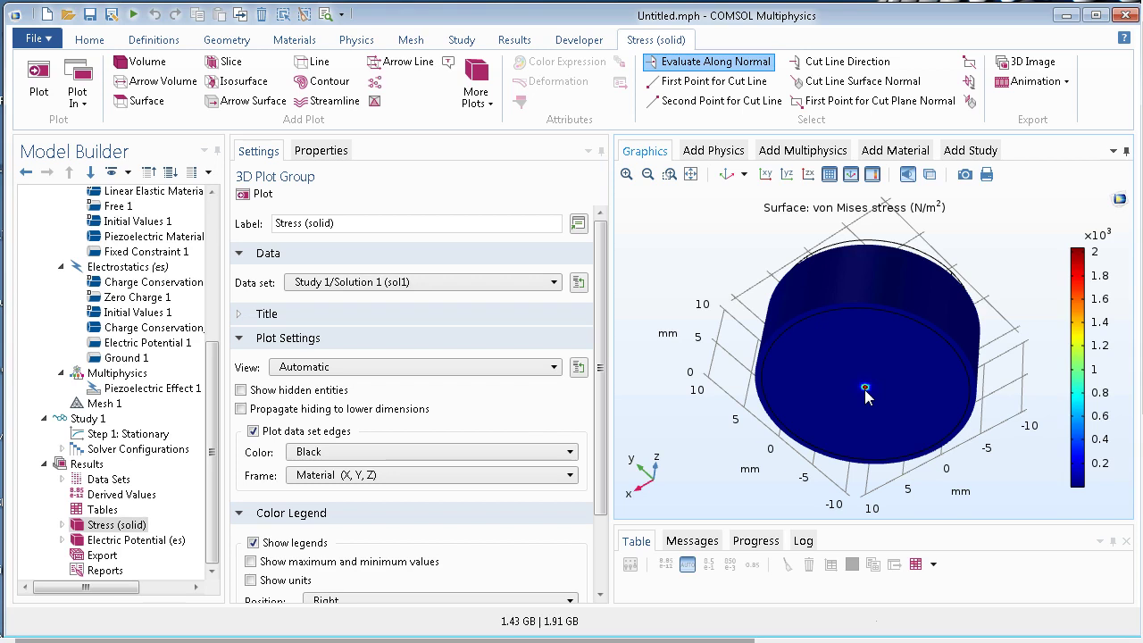
pyautogui.moveTo(864, 389); pyautogui.dragTo(851, 505)
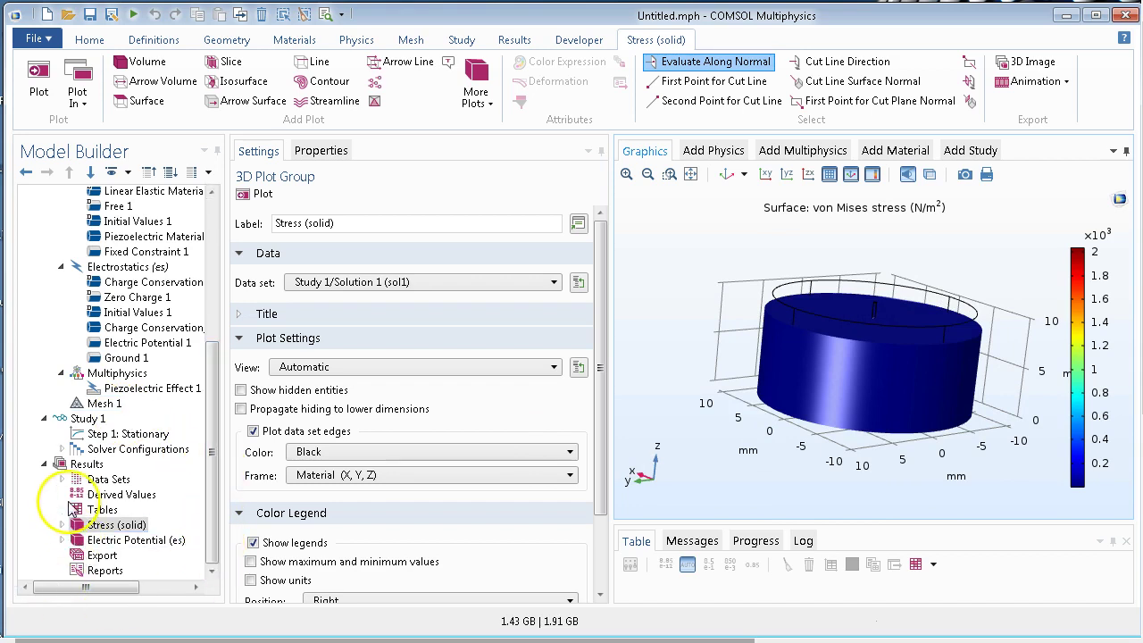
# Add a 2D plot group with a surface plot of total displacement in mm on an interactive cut plane at depth 0.5, and plot it
pyautogui.click(90, 466)
pyautogui.rightClick(91, 465)
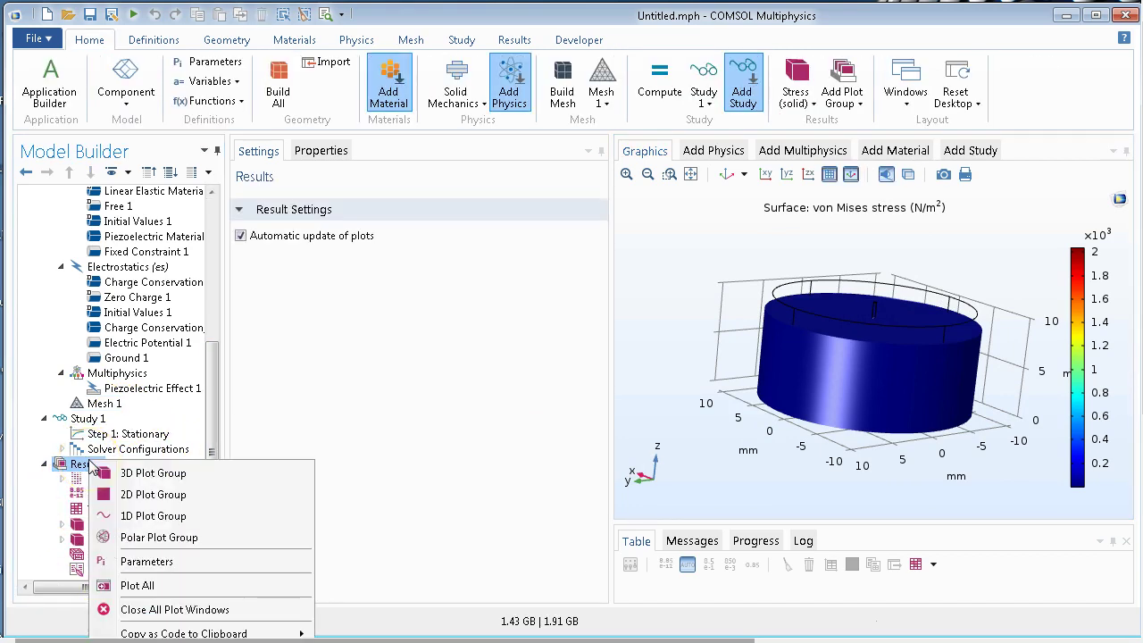
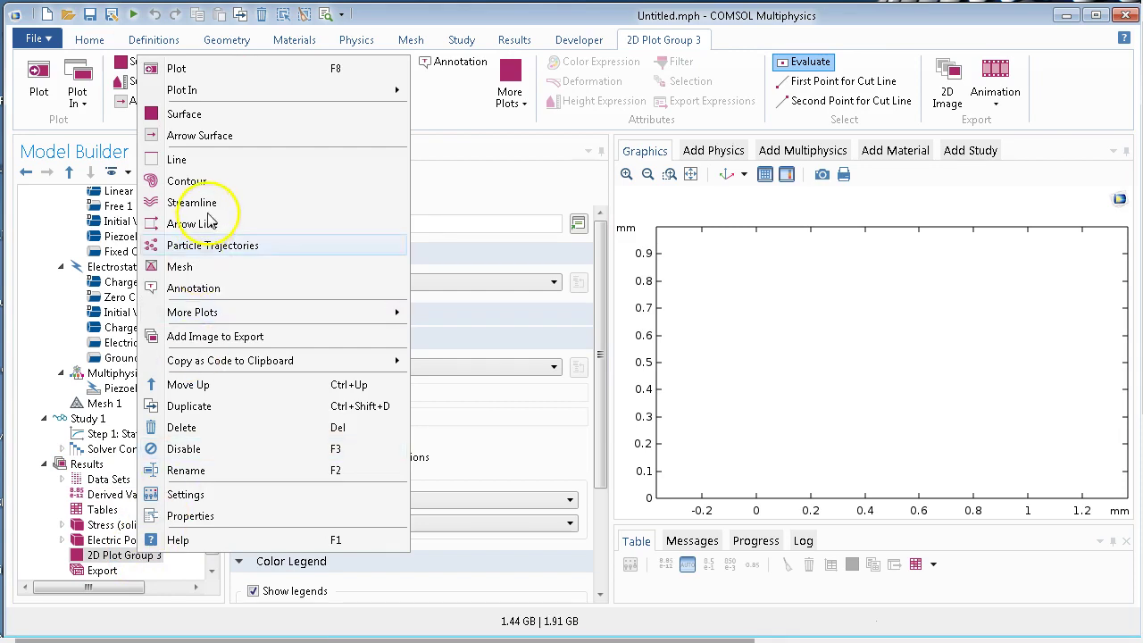
pyautogui.click(217, 114)
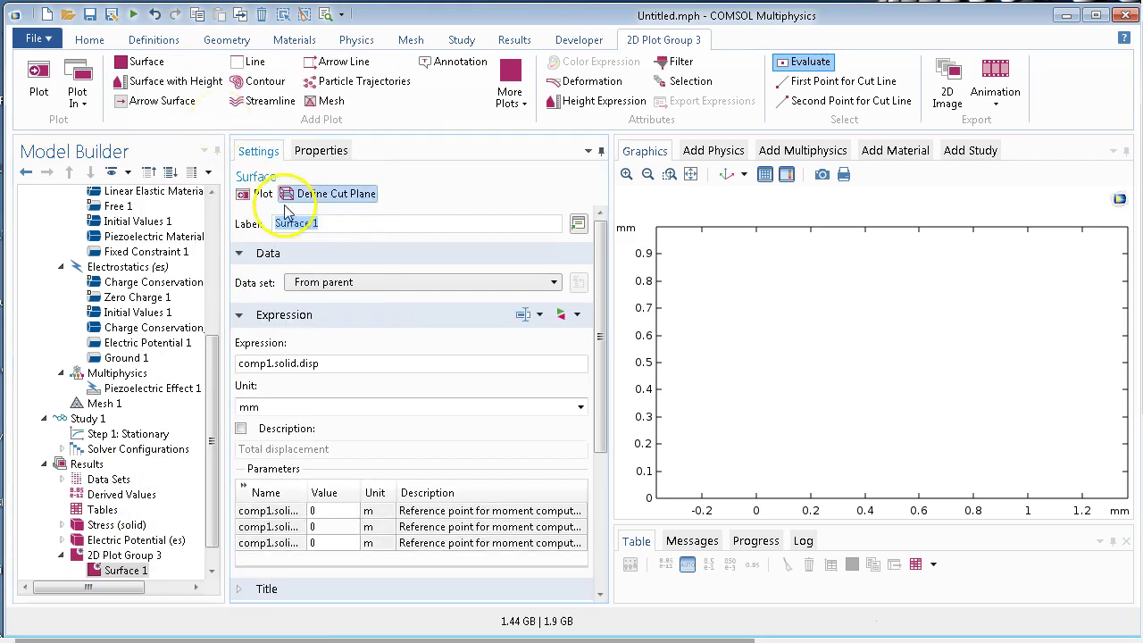
pyautogui.click(351, 193)
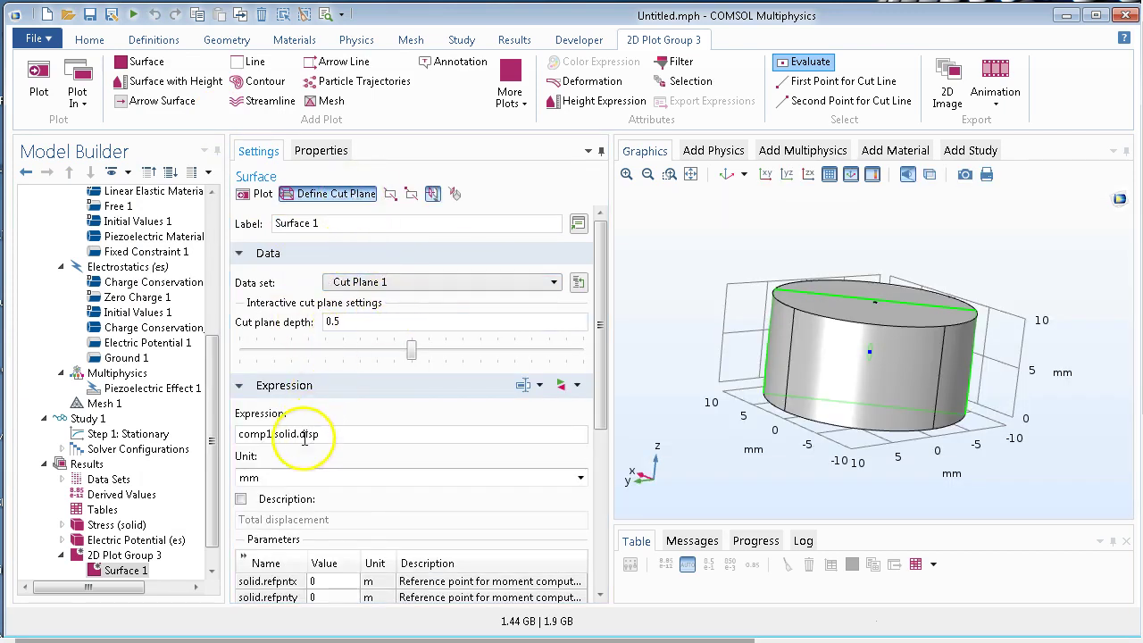
pyautogui.click(261, 194)
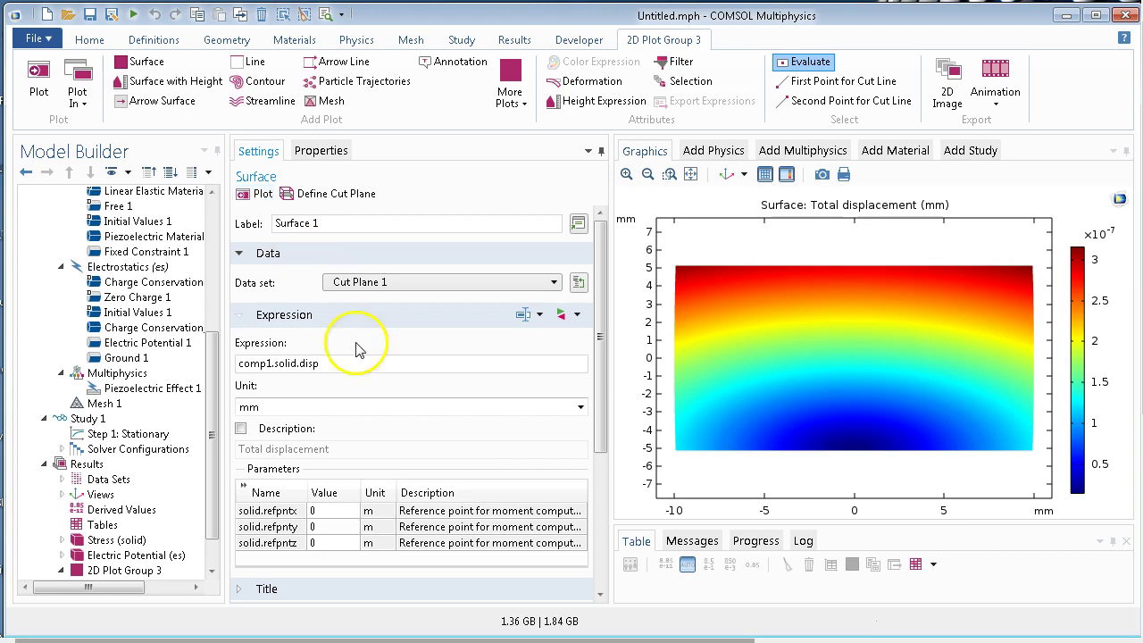
pyautogui.click(580, 407)
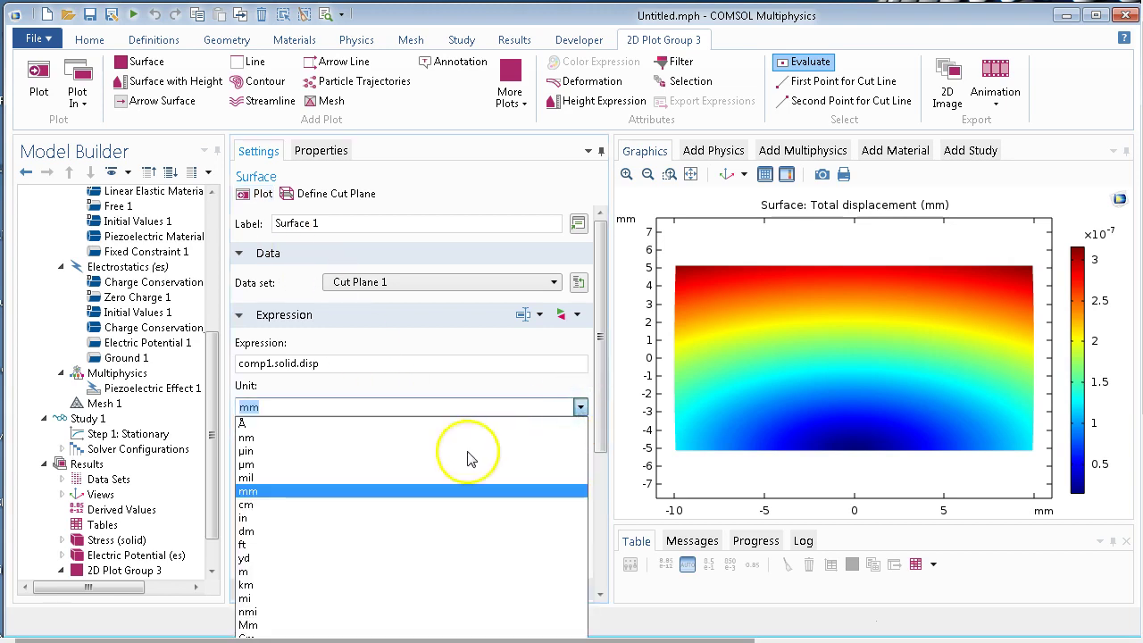
pyautogui.click(288, 491)
pyautogui.click(251, 198)
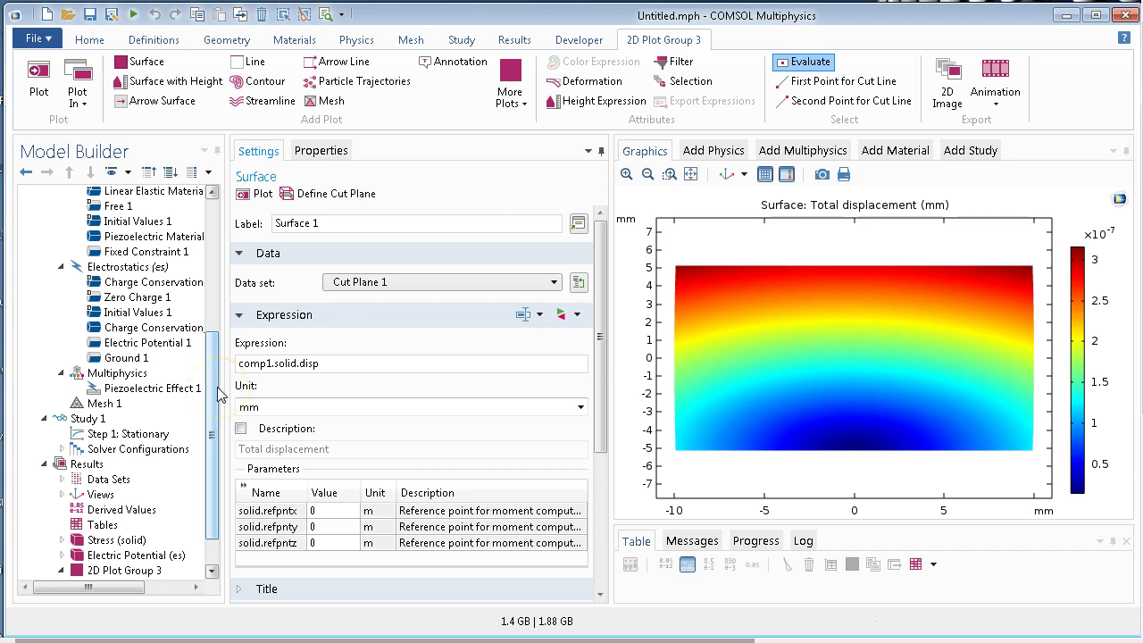
# Add a Domain Point Probe on the disc's top face at about (2.09, 1.22, 10) mm and check its solid.disp expression
pyautogui.moveTo(218, 393); pyautogui.dragTo(205, 218)
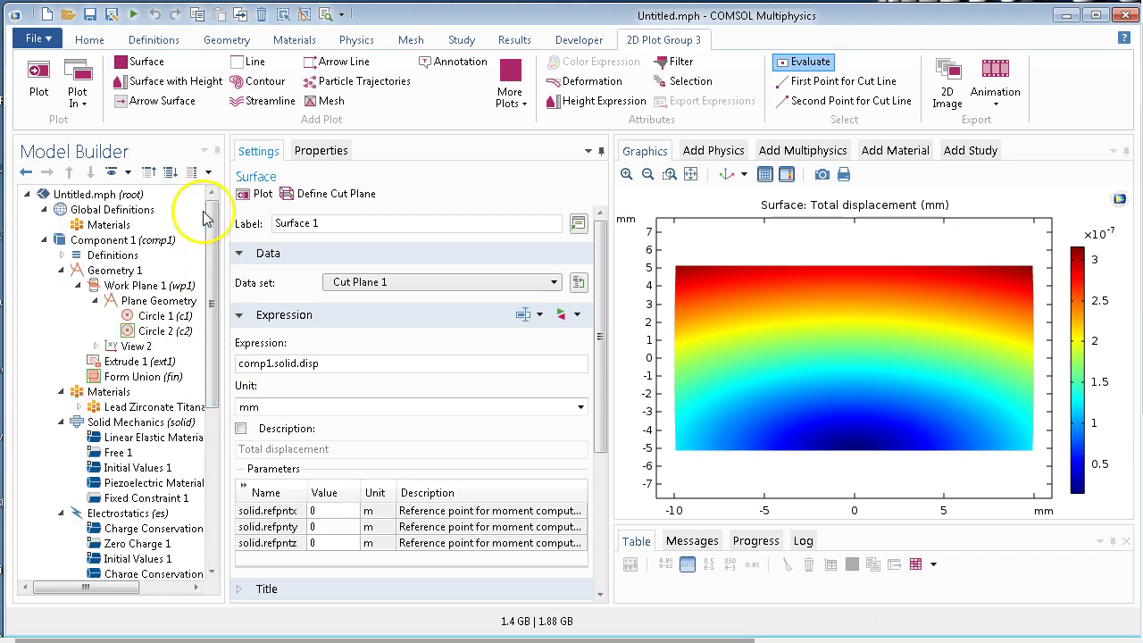
pyautogui.click(112, 256)
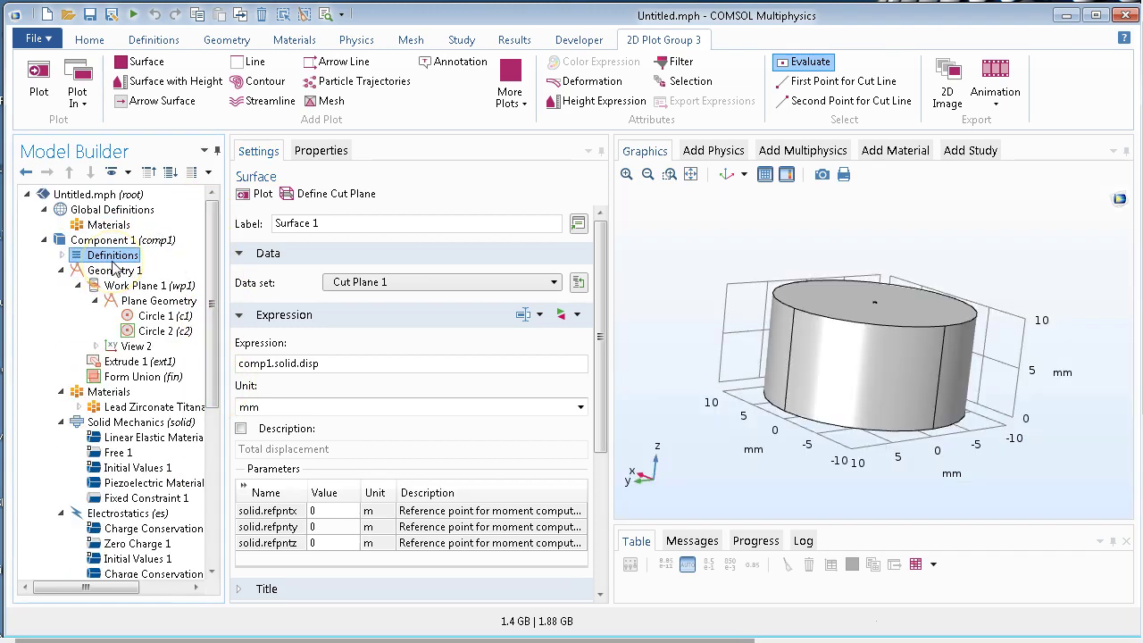
pyautogui.click(60, 255)
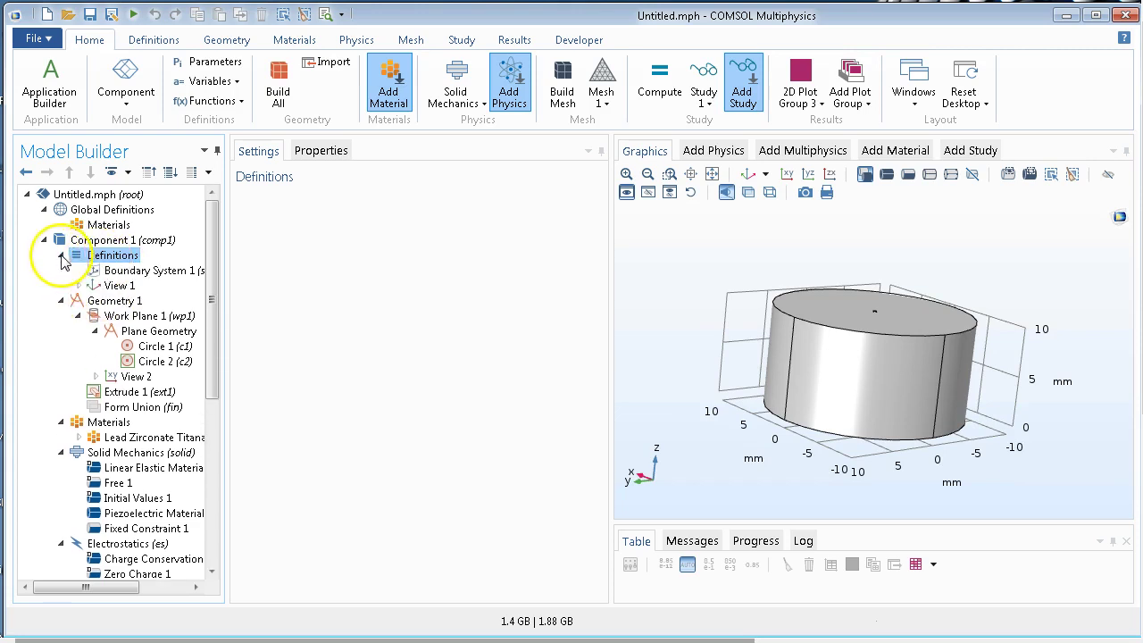
pyautogui.rightClick(131, 257)
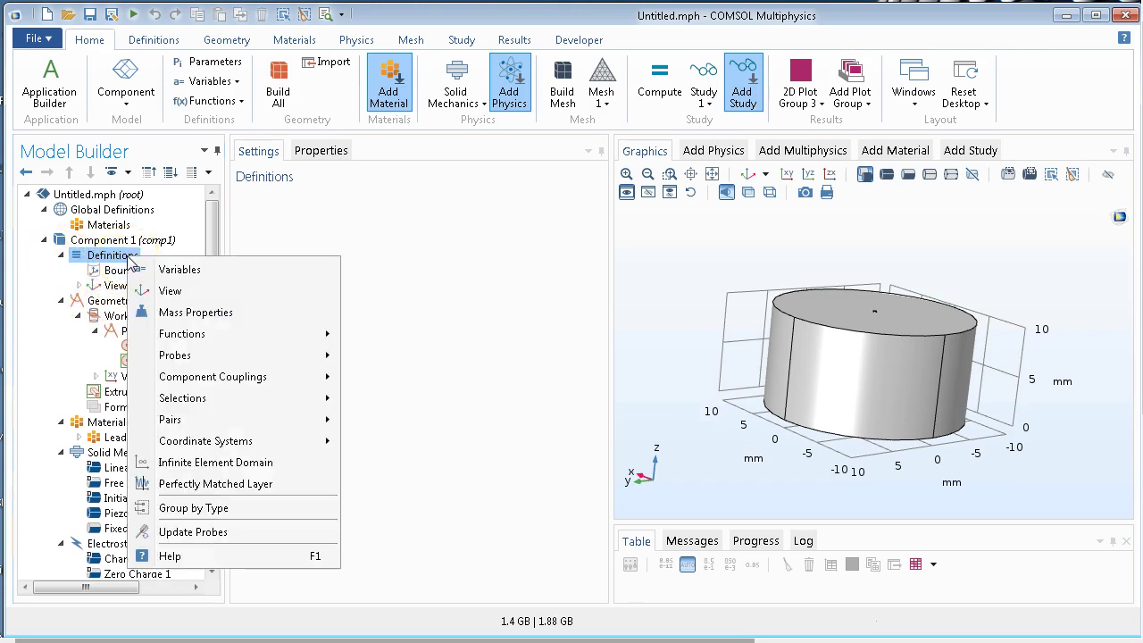
pyautogui.moveTo(303, 356)
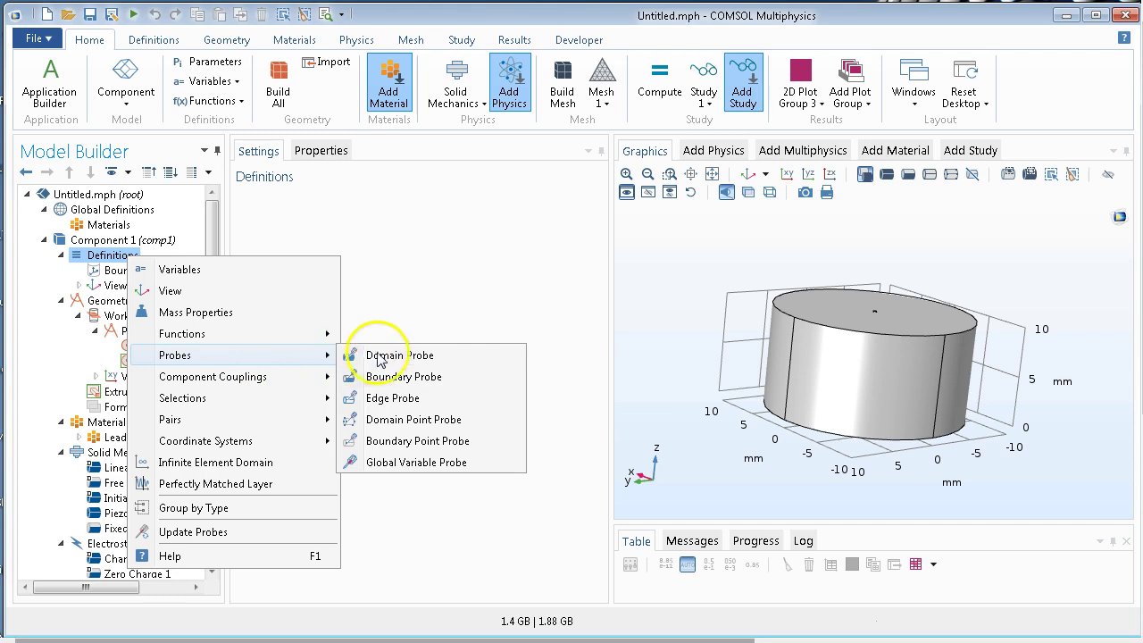
pyautogui.click(427, 428)
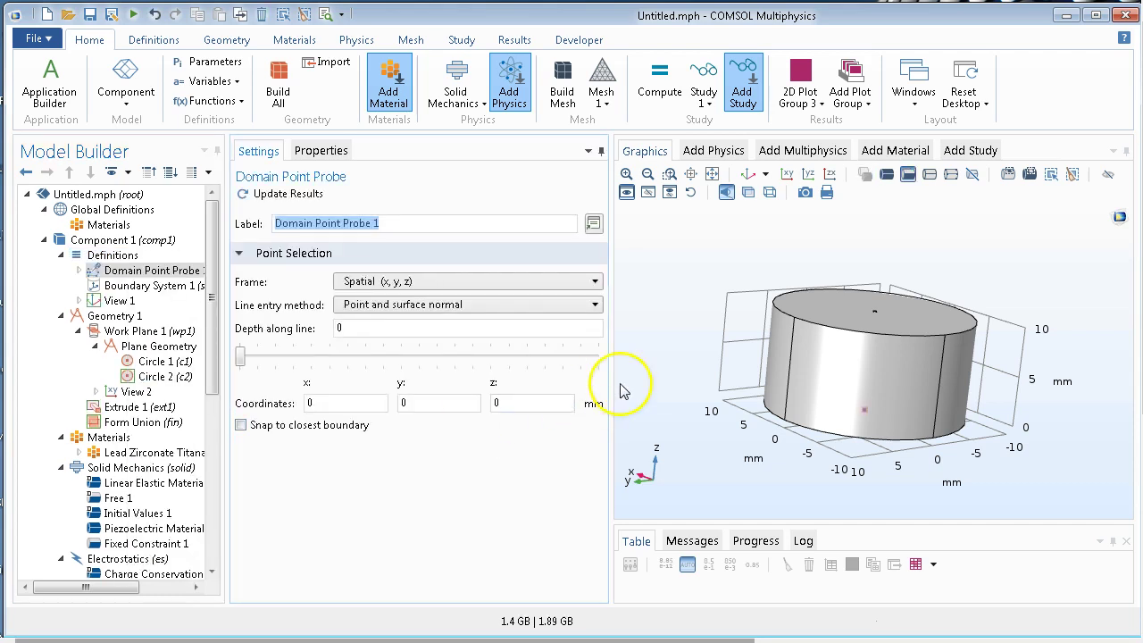
pyautogui.click(851, 308)
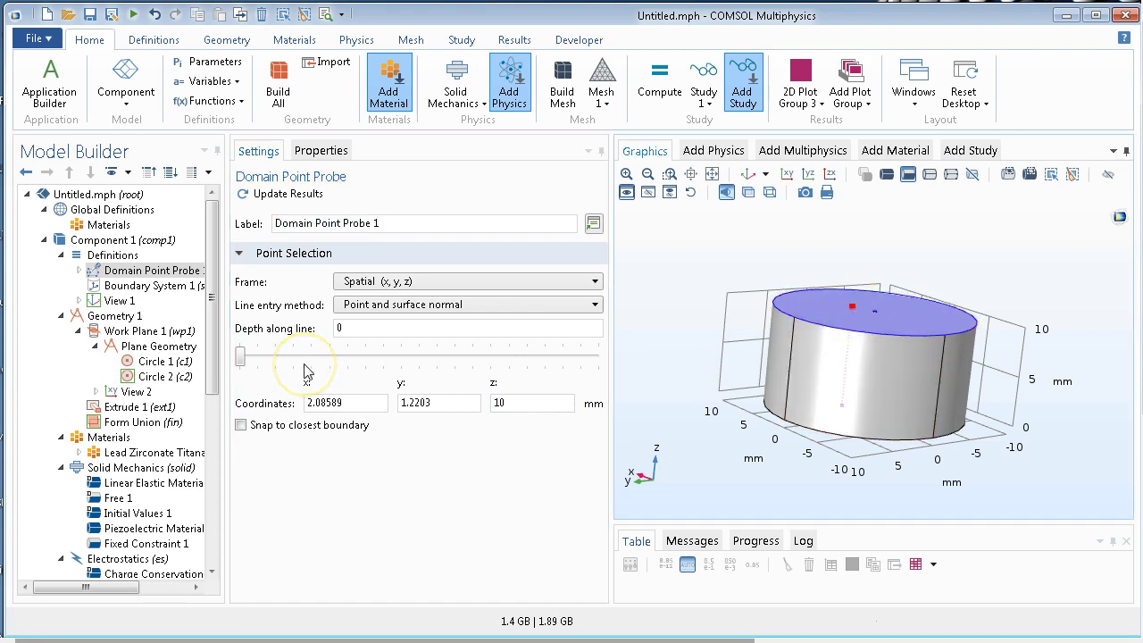
pyautogui.click(79, 270)
pyautogui.click(118, 285)
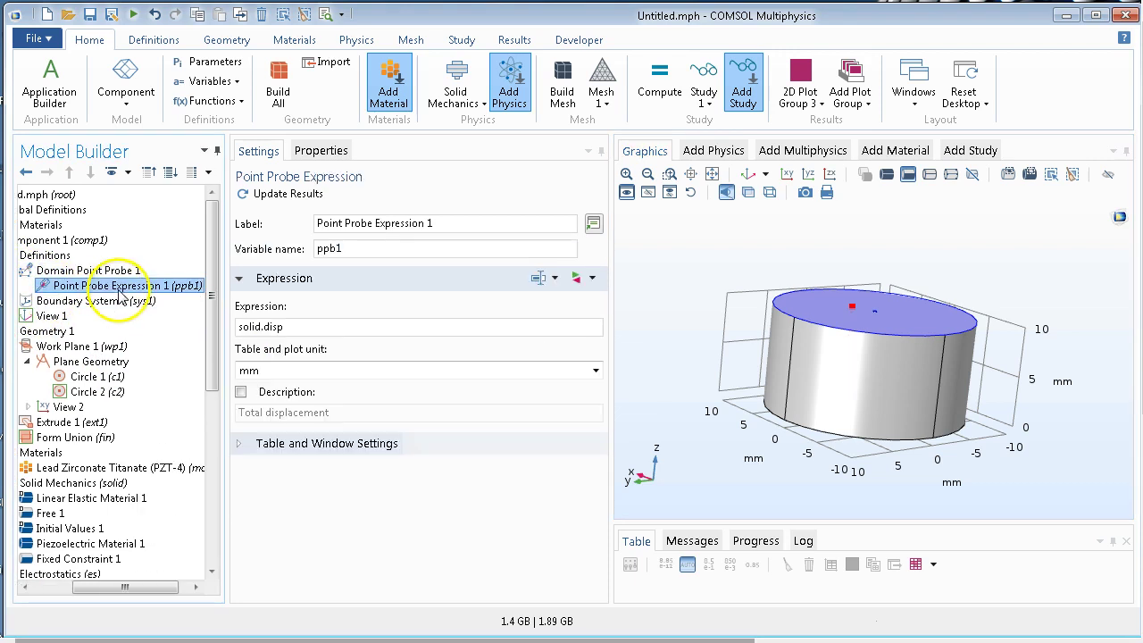
# Recompute the stationary study with the domain point probe included
pyautogui.moveTo(209, 295); pyautogui.dragTo(207, 468)
pyautogui.moveTo(143, 587); pyautogui.dragTo(75, 591)
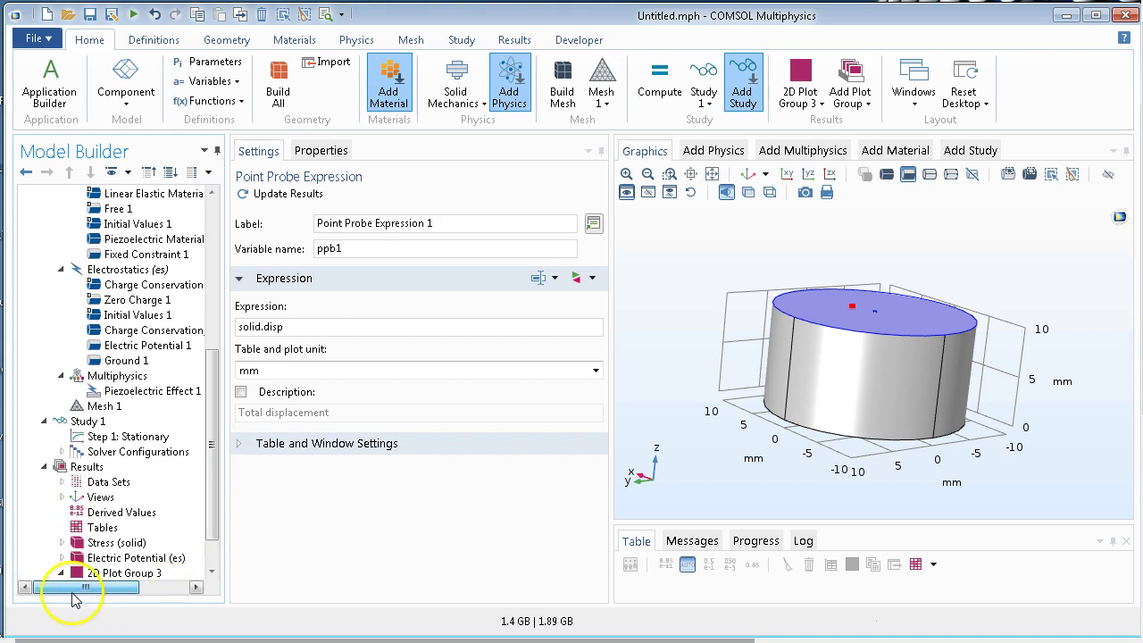
pyautogui.click(71, 422)
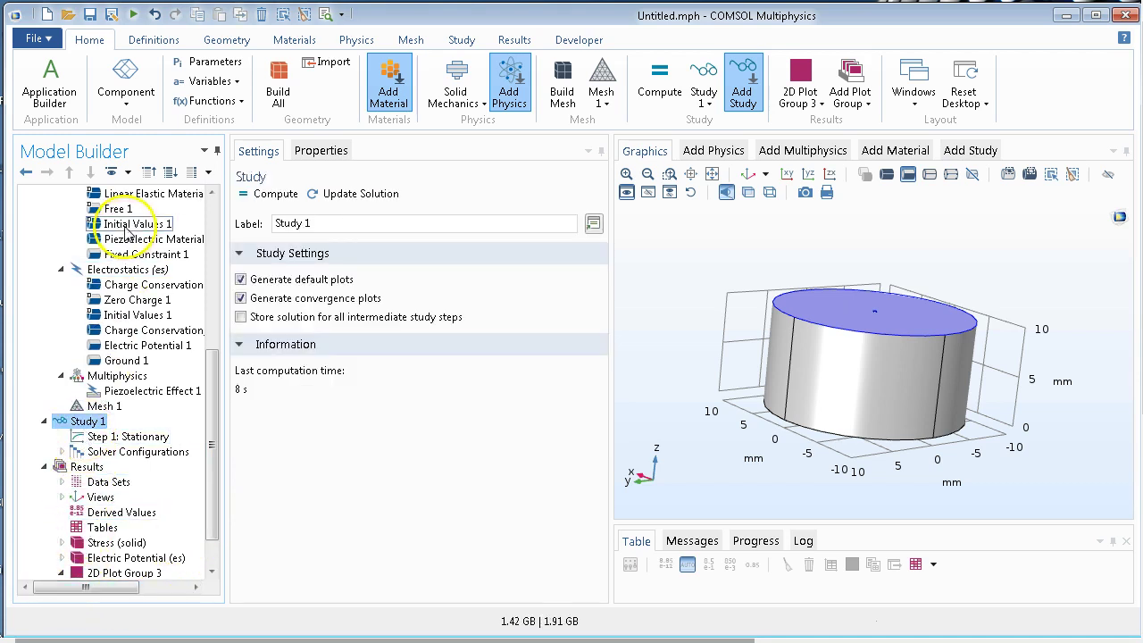
pyautogui.click(262, 195)
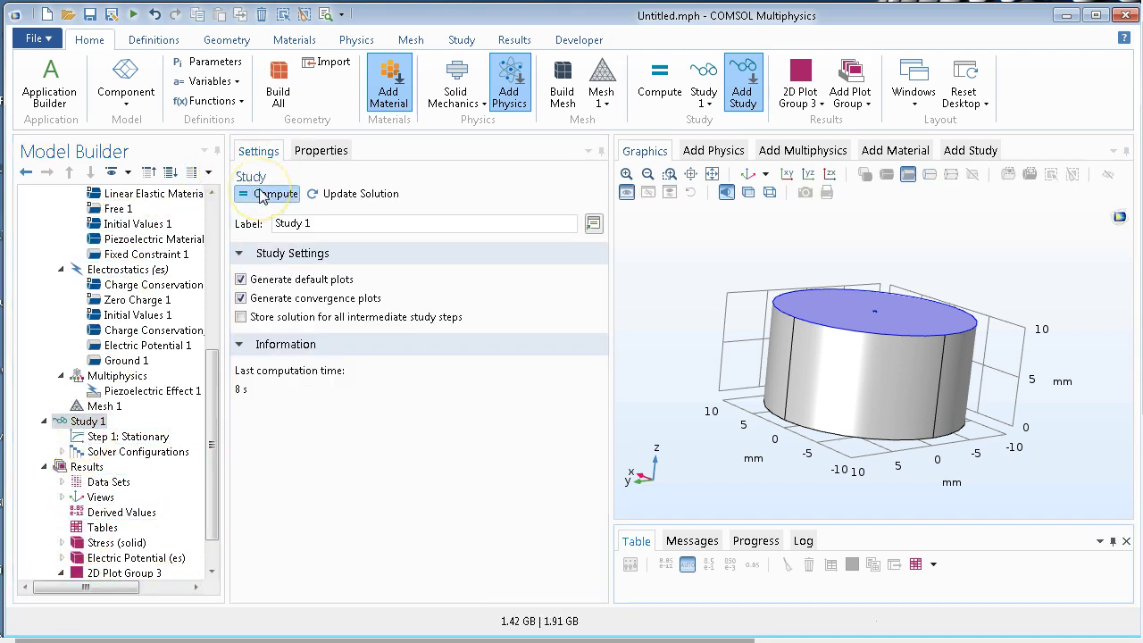
pyautogui.click(223, 503)
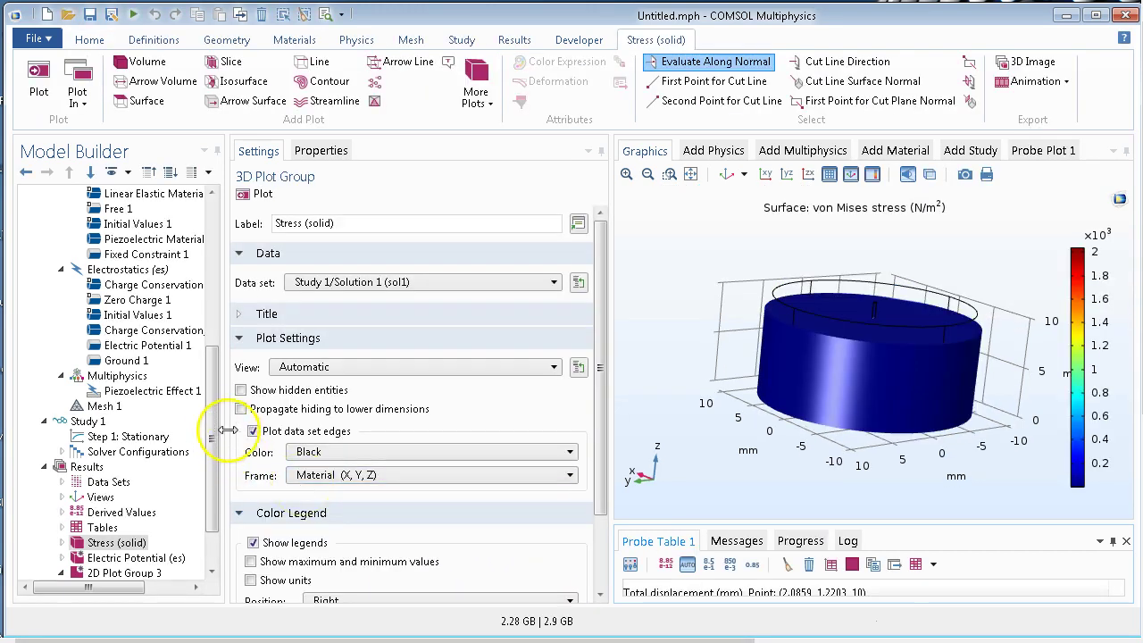
# View the 2D total displacement plot, and read the probed point's displacement in the probe plot
pyautogui.moveTo(212, 428); pyautogui.dragTo(225, 502)
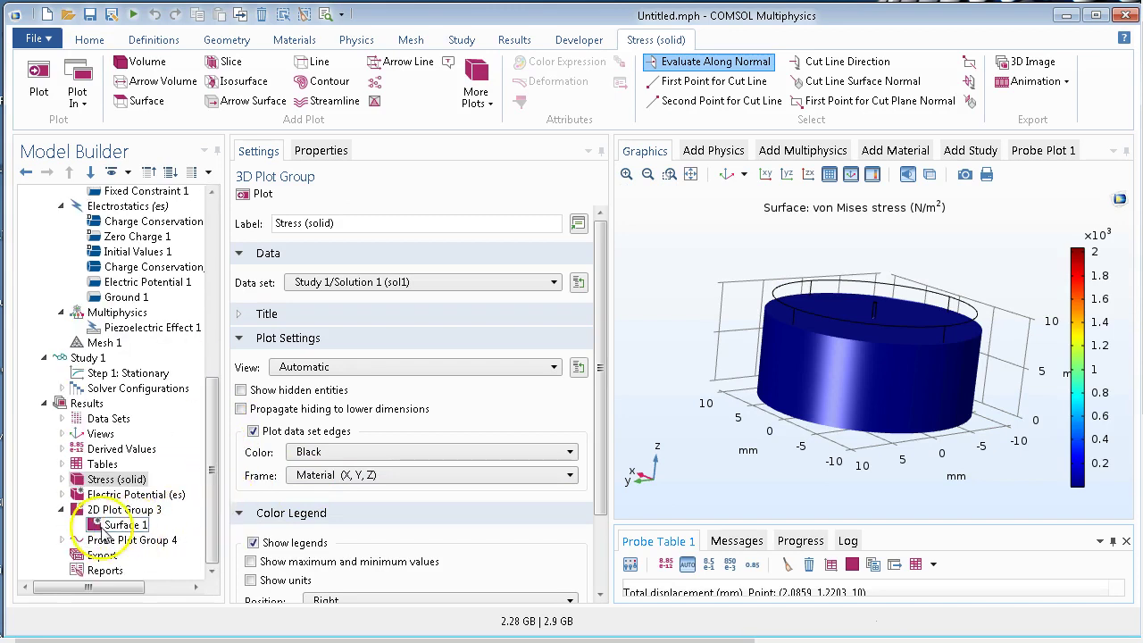
pyautogui.click(125, 510)
pyautogui.click(122, 525)
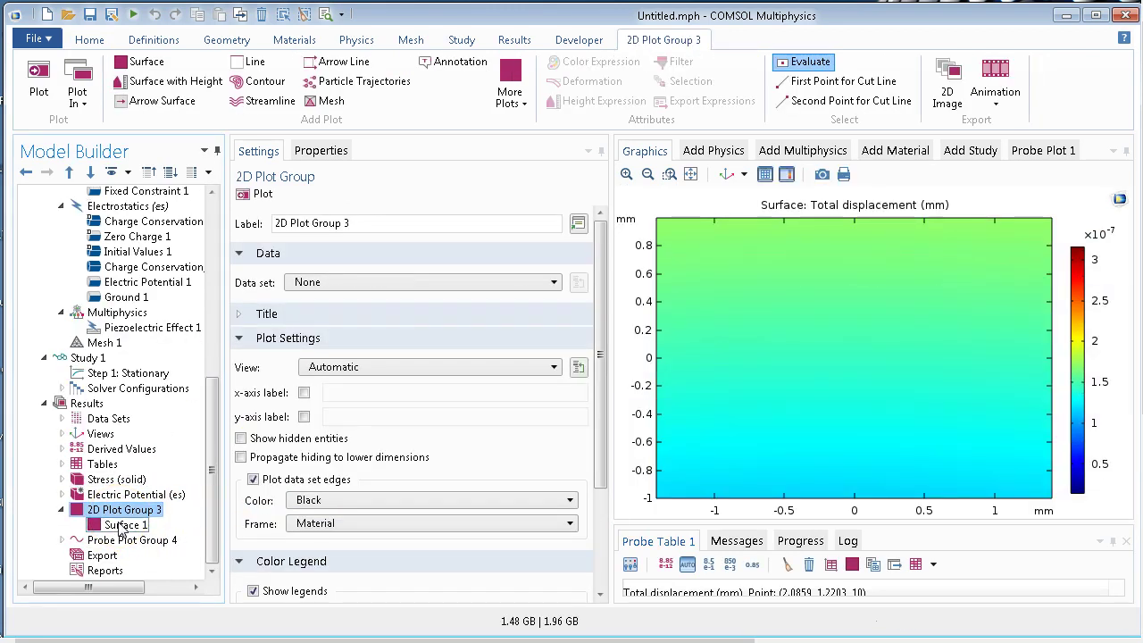
pyautogui.click(123, 539)
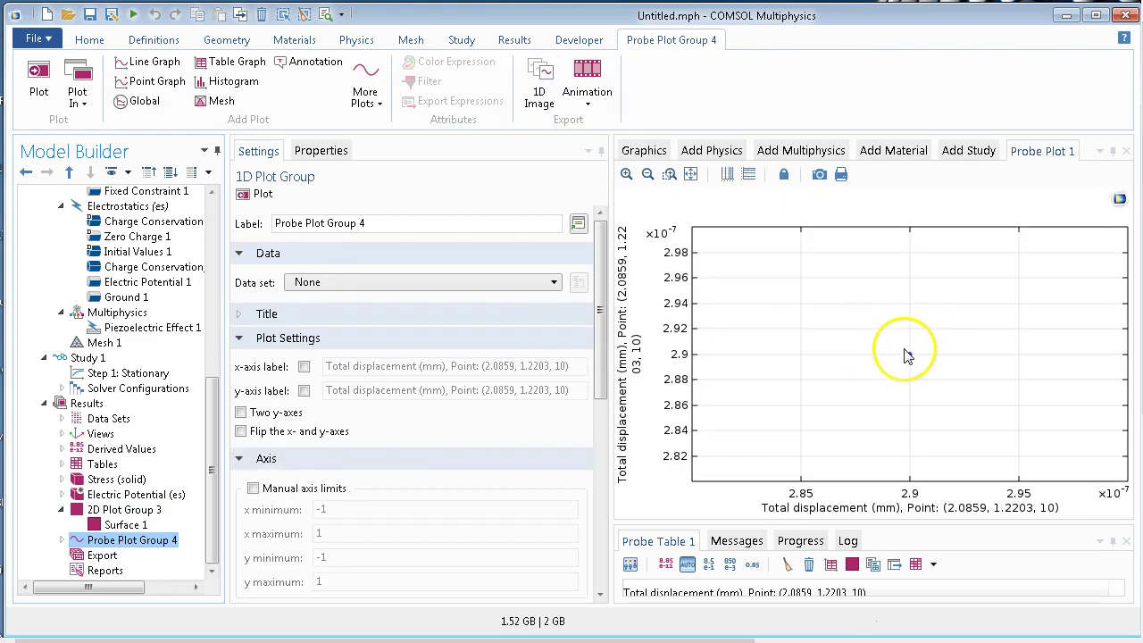
pyautogui.click(901, 357)
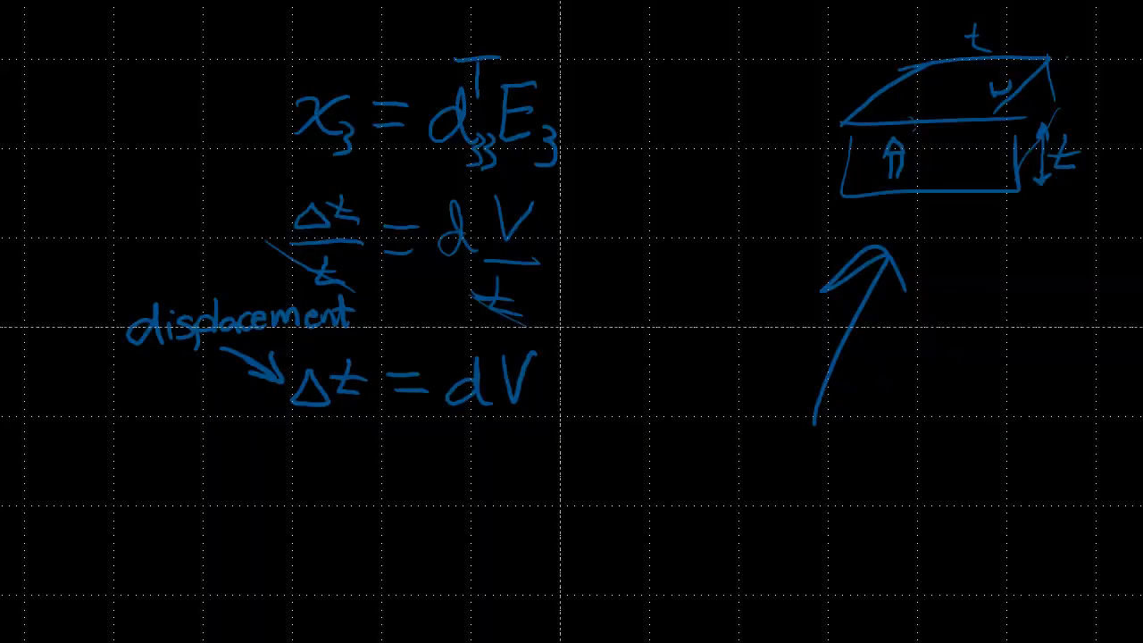
# Switch to the handwritten notes and write 2.9 × 10⁻⁷ mm in red below the Δt = dV equation
pyautogui.rightClick(93, 593)
pyautogui.moveTo(78, 466)
pyautogui.mouseDown()
pyautogui.moveTo(101, 474)
pyautogui.moveTo(104, 500)
pyautogui.moveTo(146, 479)
pyautogui.moveTo(187, 490)
pyautogui.moveTo(171, 495)
pyautogui.mouseUp()
pyautogui.moveTo(209, 469)
pyautogui.mouseDown()
pyautogui.moveTo(268, 451)
pyautogui.moveTo(261, 468)
pyautogui.moveTo(290, 472)
pyautogui.moveTo(314, 496)
pyautogui.moveTo(355, 489)
pyautogui.mouseUp()
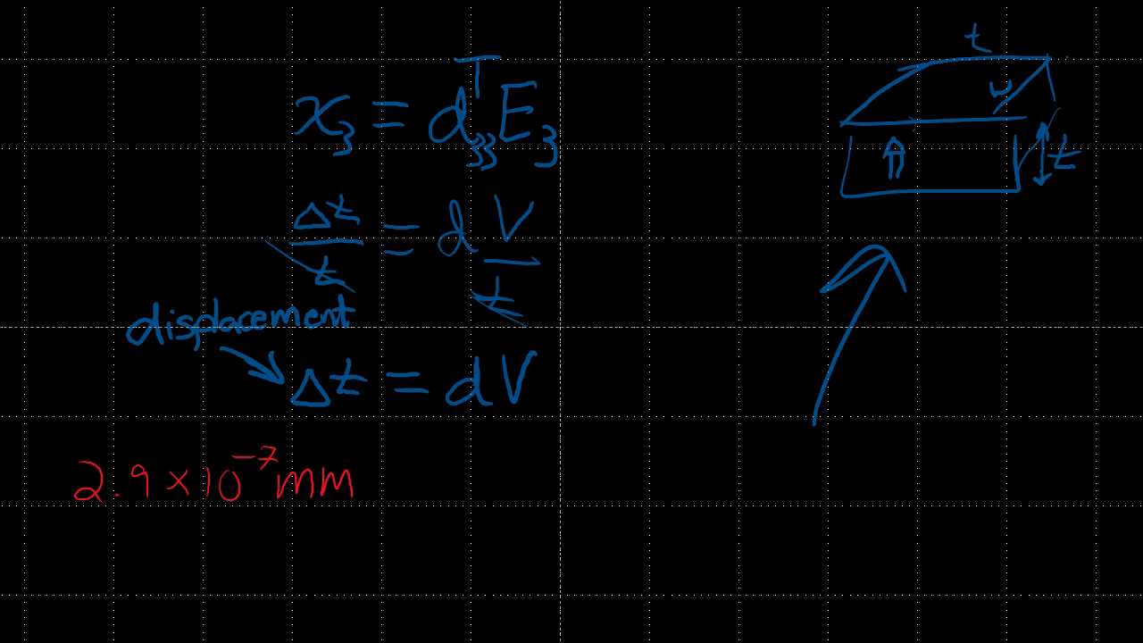
# Write the converted displacement 2.9 × 10⁻¹⁰ in red beneath the millimetre value
pyautogui.moveTo(62, 533); pyautogui.dragTo(88, 561)
pyautogui.moveTo(134, 530)
pyautogui.mouseDown()
pyautogui.moveTo(132, 557)
pyautogui.moveTo(169, 555)
pyautogui.mouseUp()
pyautogui.moveTo(168, 531)
pyautogui.mouseDown()
pyautogui.moveTo(150, 557)
pyautogui.moveTo(198, 559)
pyautogui.mouseUp()
pyautogui.moveTo(222, 540); pyautogui.dragTo(252, 536)
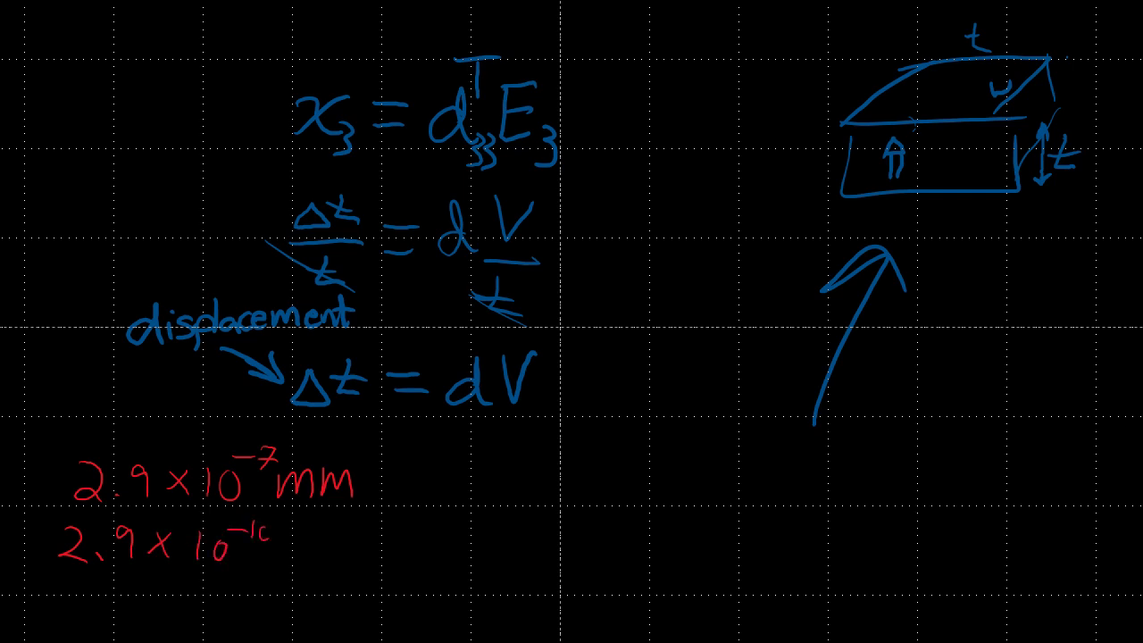